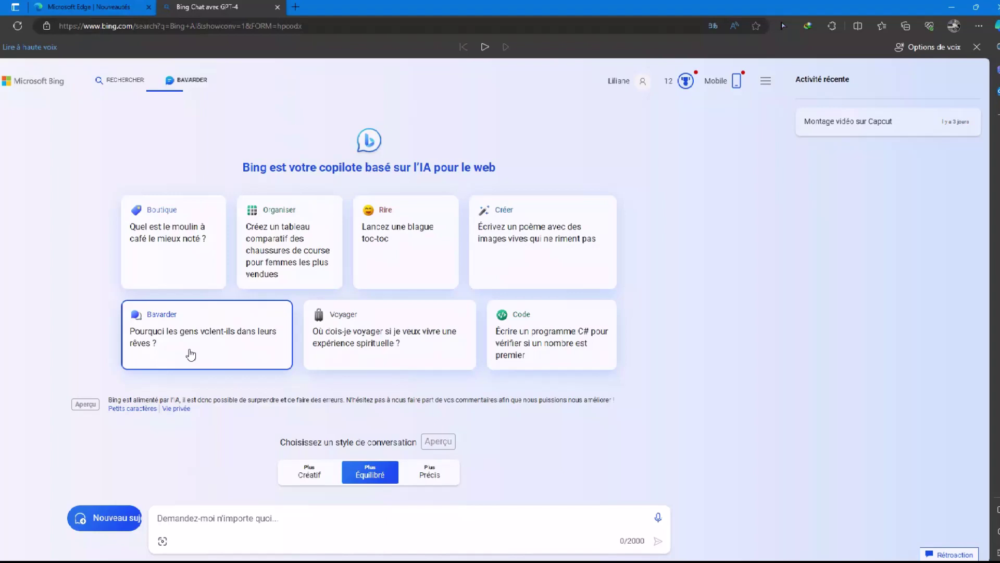
# Step: Ask Bing Chat, in French, to create logos for the LILITECH YouTube channel
pyautogui.write("j'ai une chai")
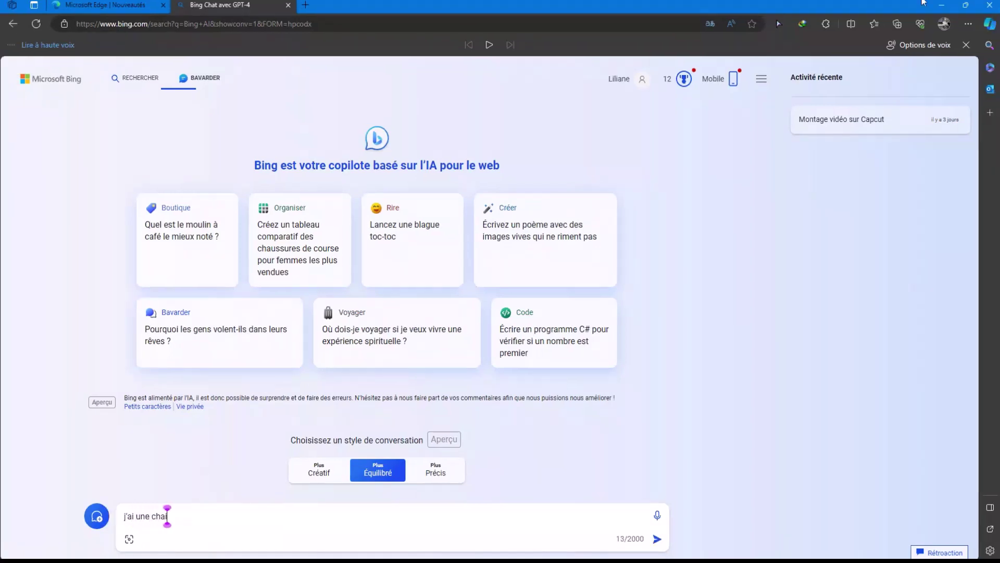
pyautogui.write("ne youtube qui s'ap")
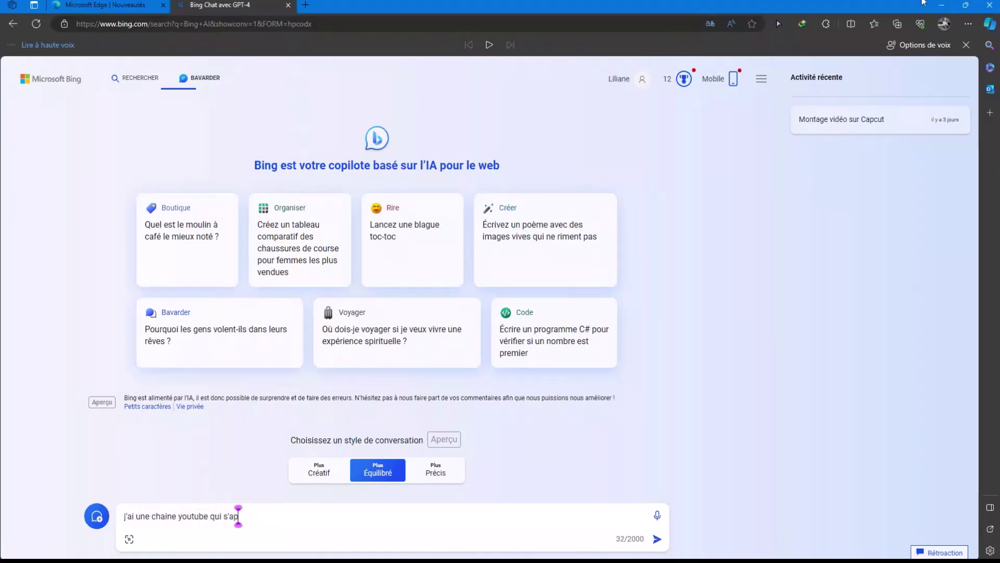
pyautogui.write('pelle LILITECH ')
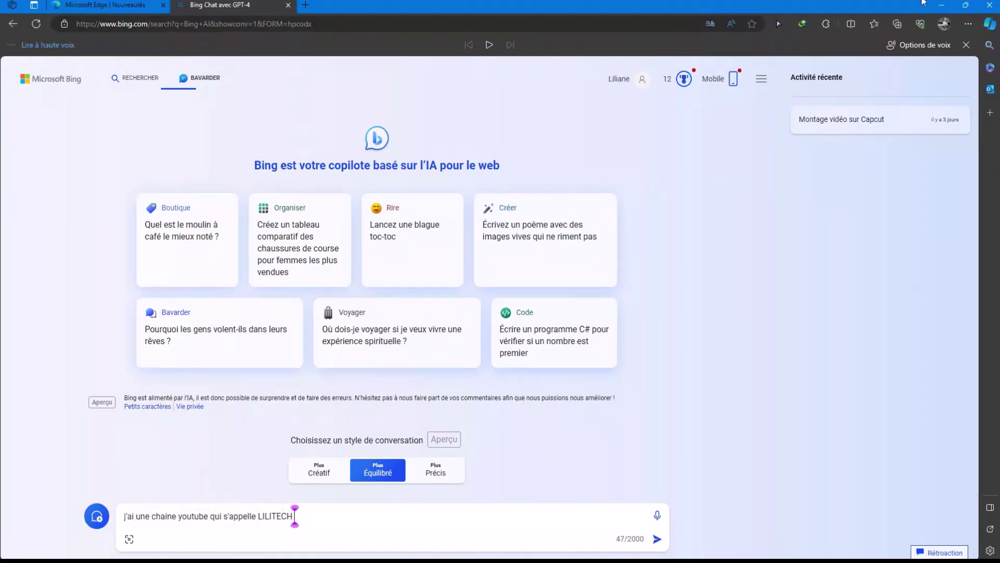
pyautogui.write('.')
pyautogui.write(' peux tu me créer des ')
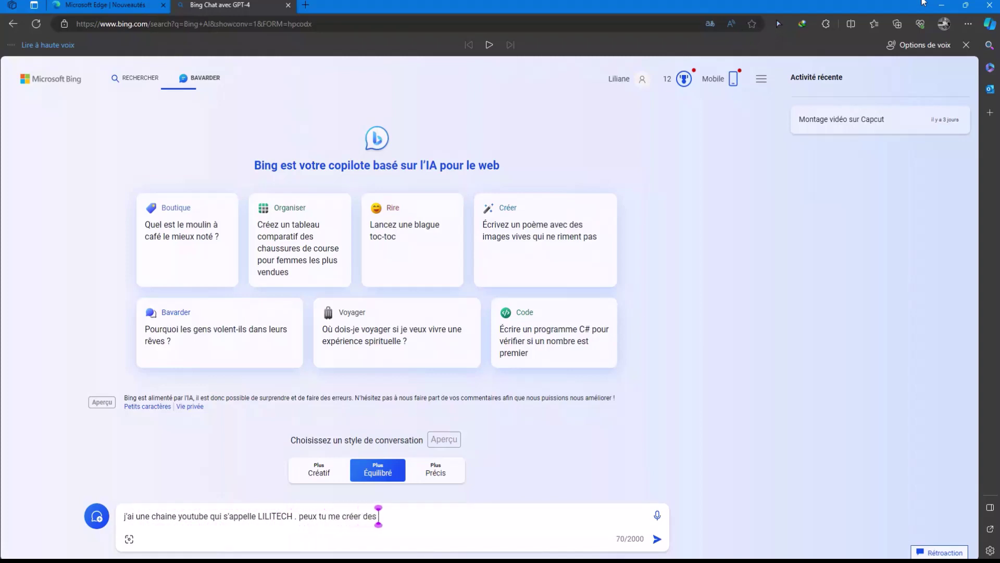
pyautogui.write('logo pour ma chaine?')
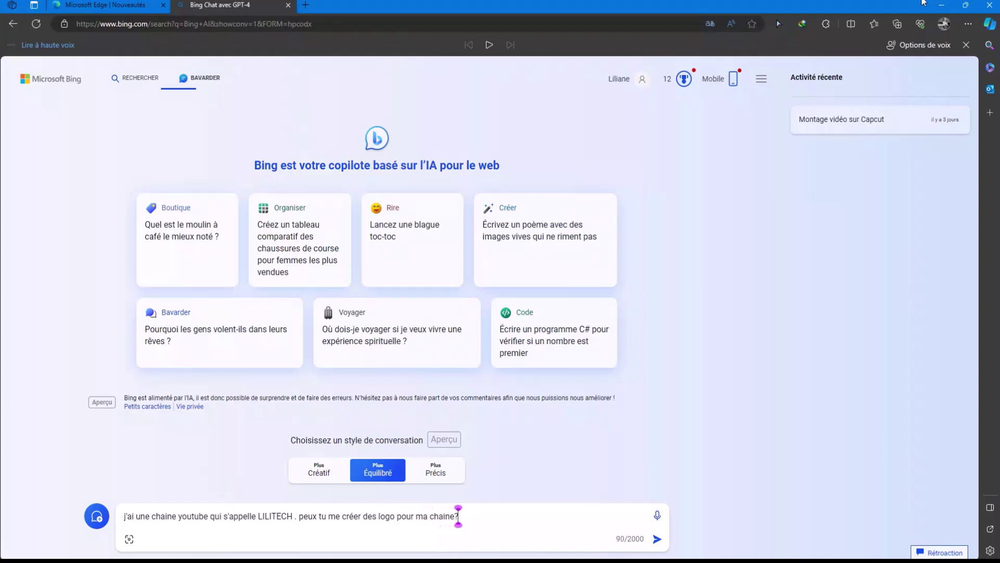
pyautogui.press('Return')
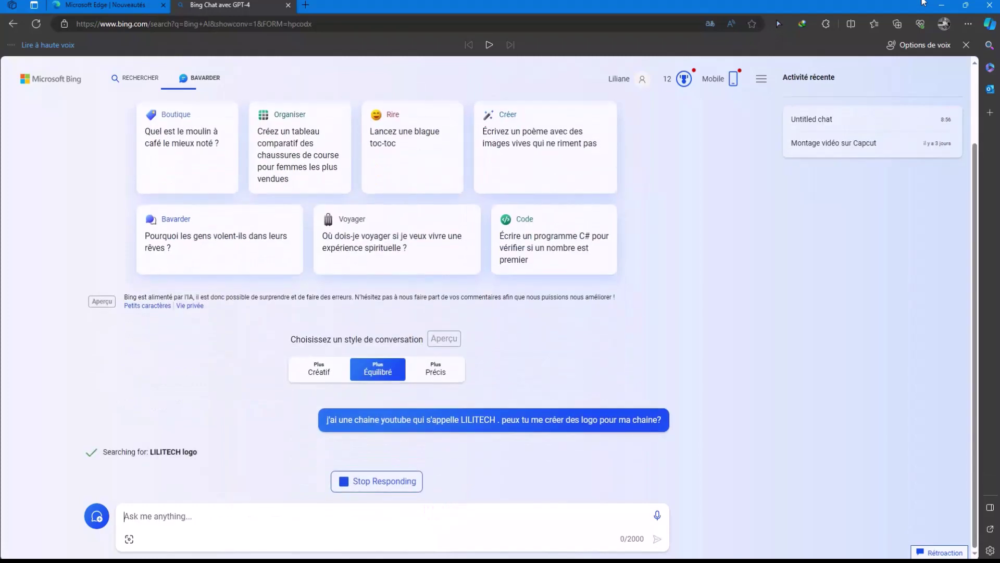
pyautogui.write('ma chaine LILI')
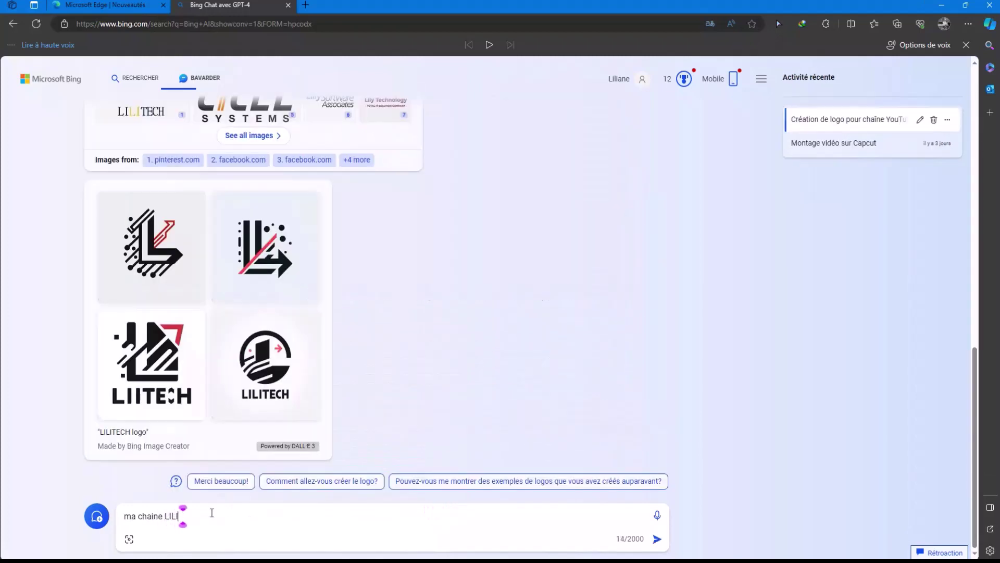
pyautogui.write('TECH parle')
pyautogui.write(' de')
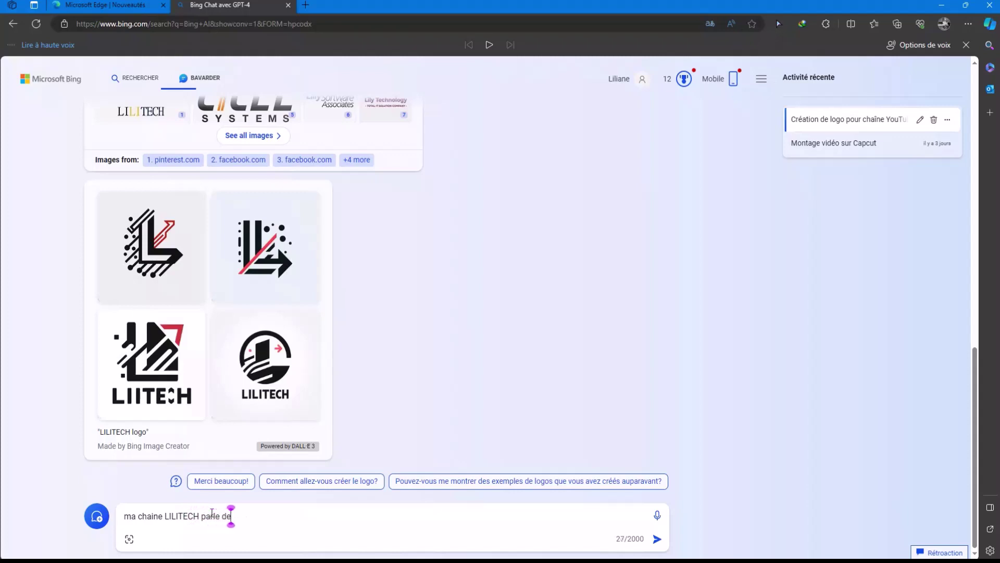
pyautogui.write('b')
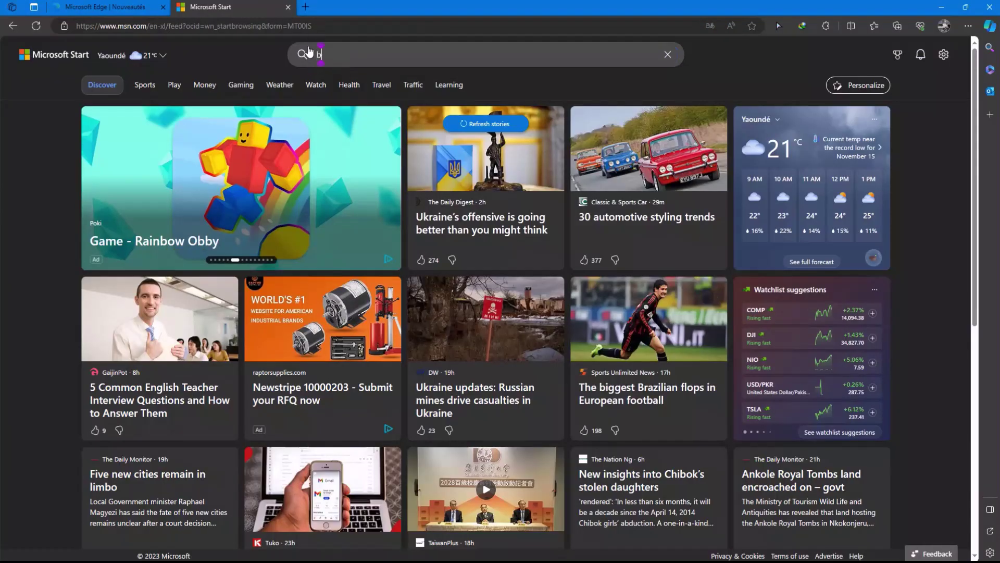
pyautogui.write('ing.com')
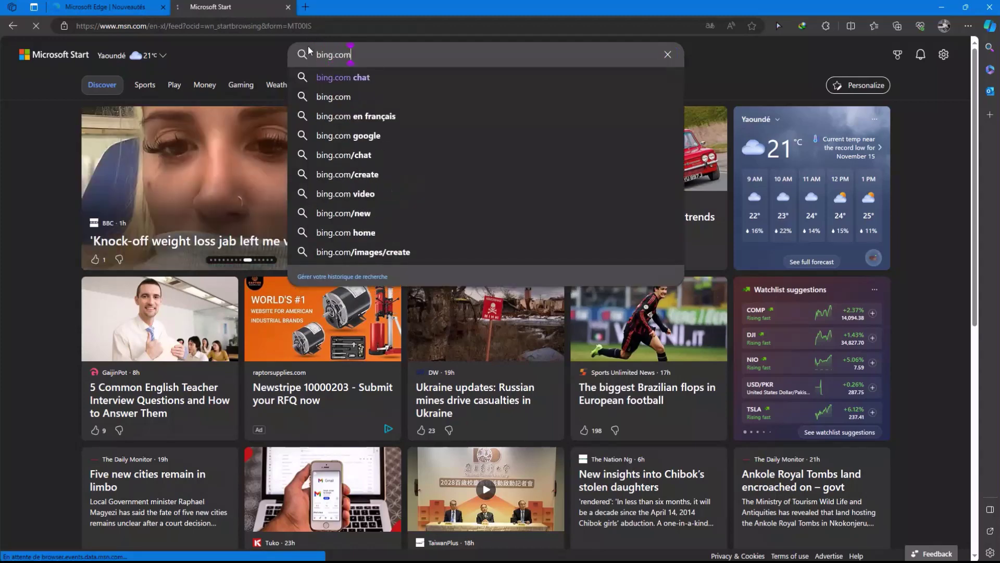
# Step: Search bing.com from Microsoft Start, go to the Bing homepage and open Chat
pyautogui.press('Return')
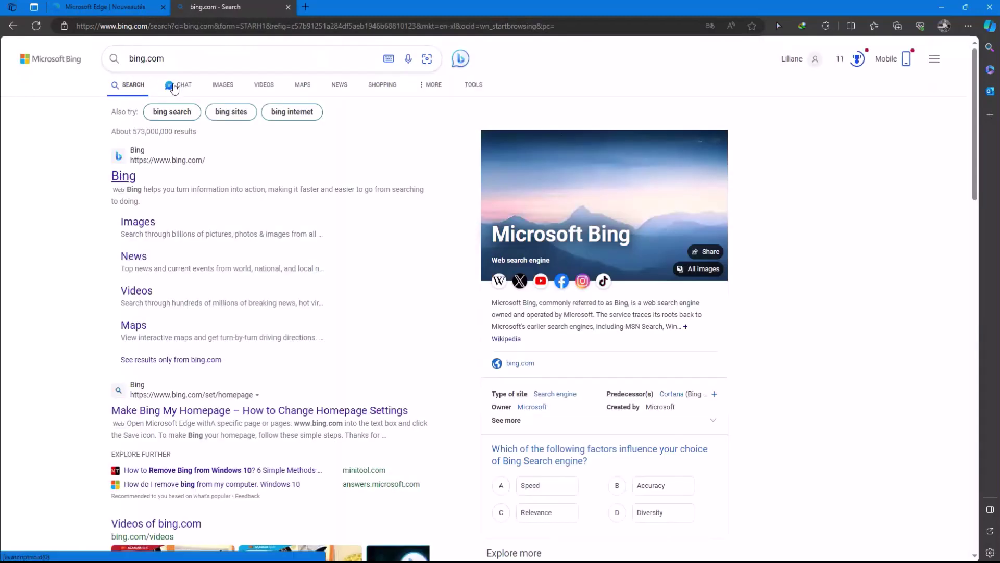
pyautogui.click(125, 177)
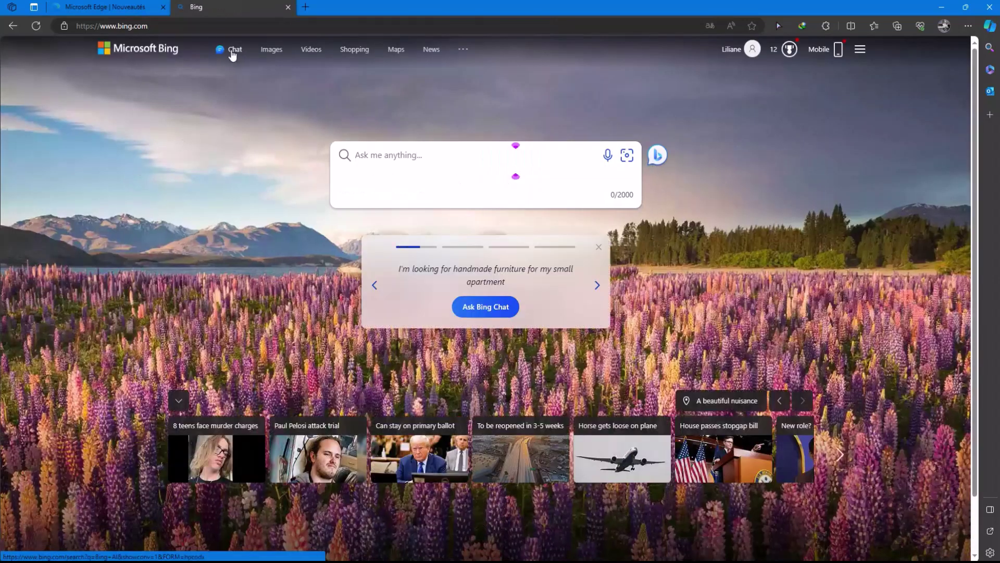
pyautogui.click(233, 51)
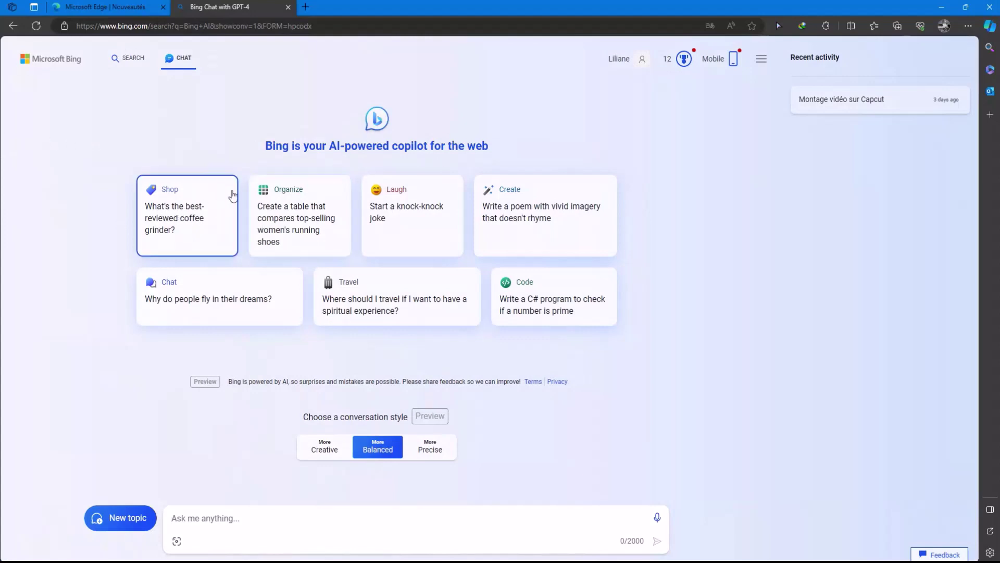
# Step: Turn on read-aloud and translate the Bing Chat page into French
pyautogui.click(731, 26)
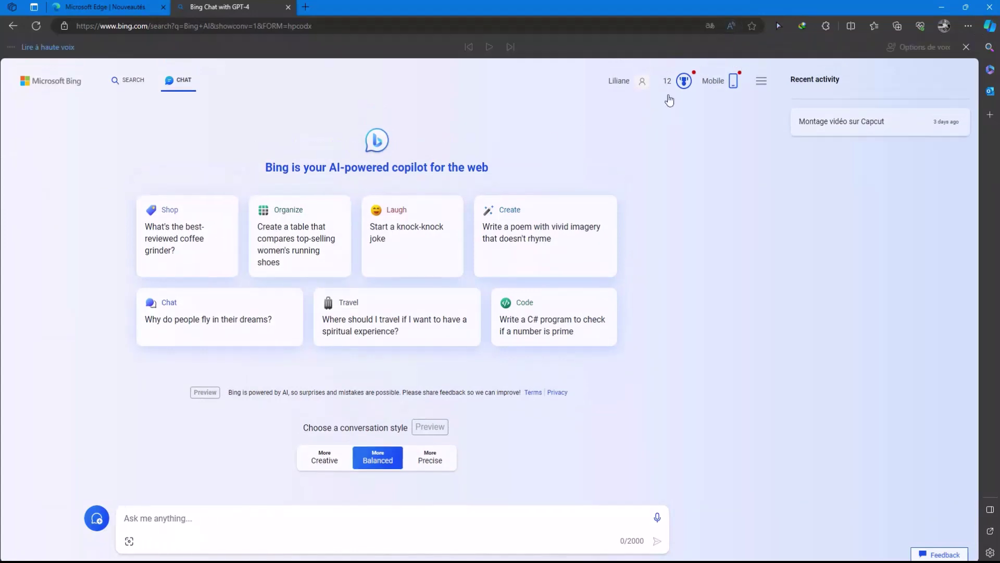
pyautogui.click(711, 25)
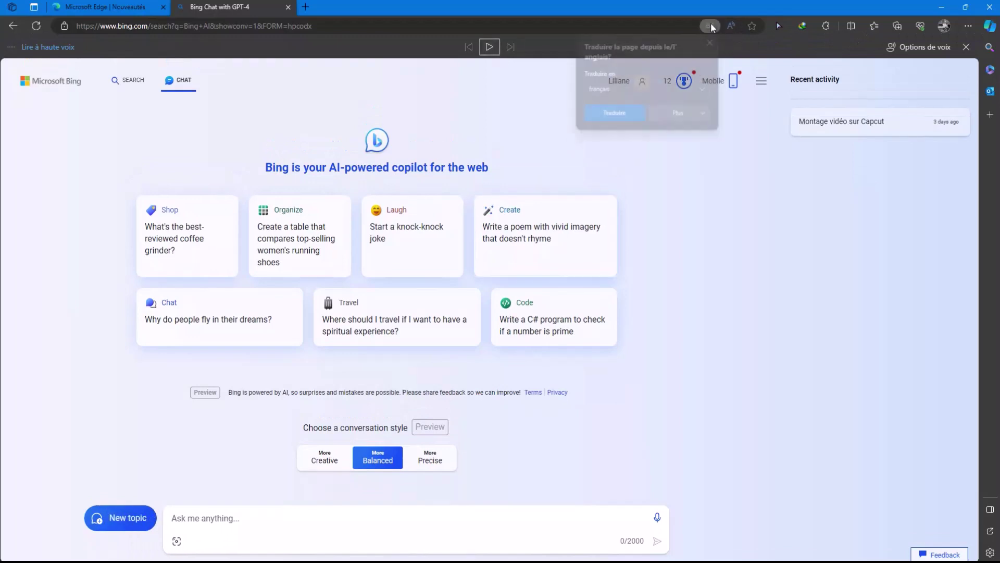
pyautogui.click(627, 113)
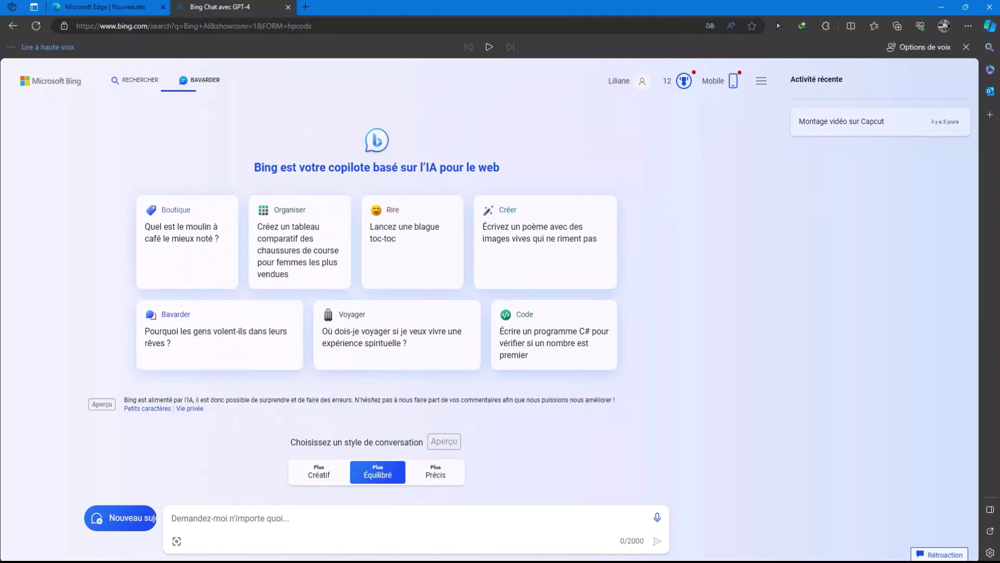
# Step: Briefly open and close the Copilot sidebar, then look at the account options
pyautogui.click(987, 29)
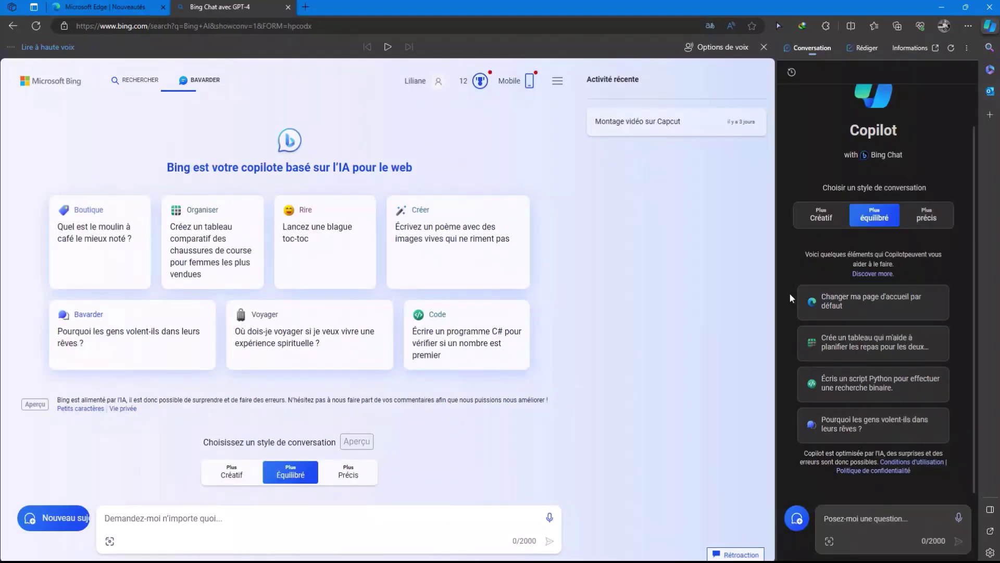
pyautogui.click(990, 28)
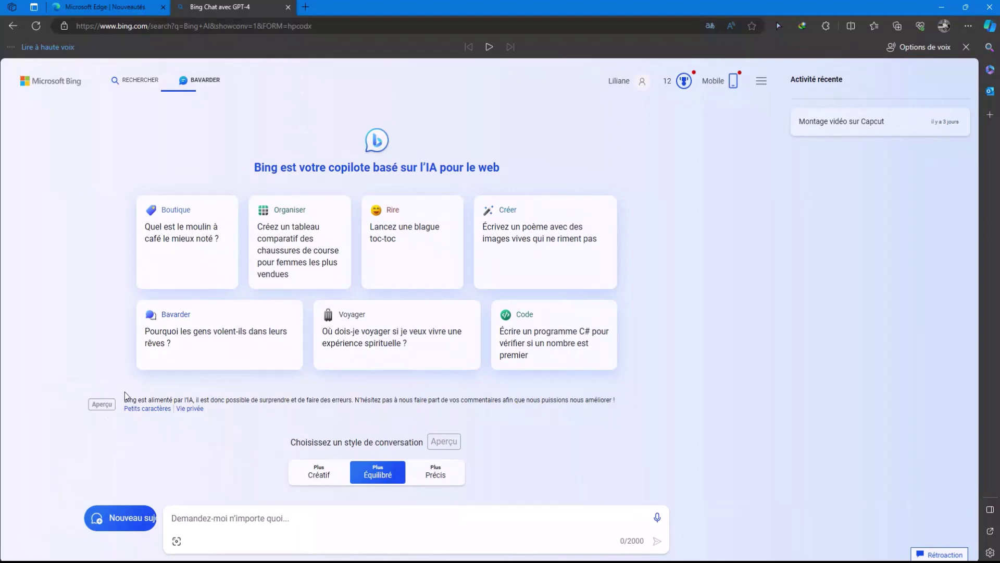
pyautogui.click(636, 84)
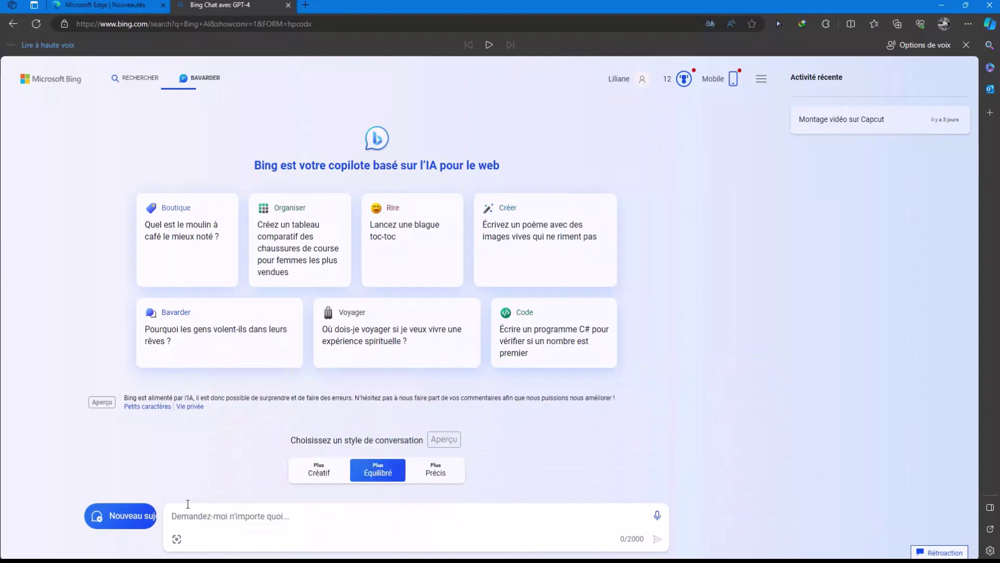
# Step: Clear the chat box and resend the French LILITECH YouTube logo request
pyautogui.click(204, 509)
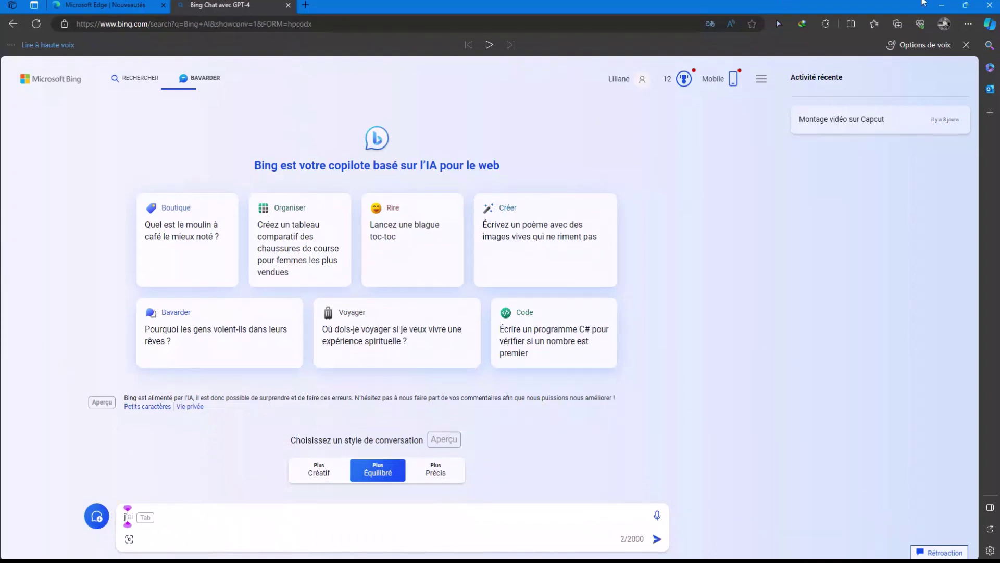
pyautogui.press('BackSpace')
pyautogui.press('BackSpace')
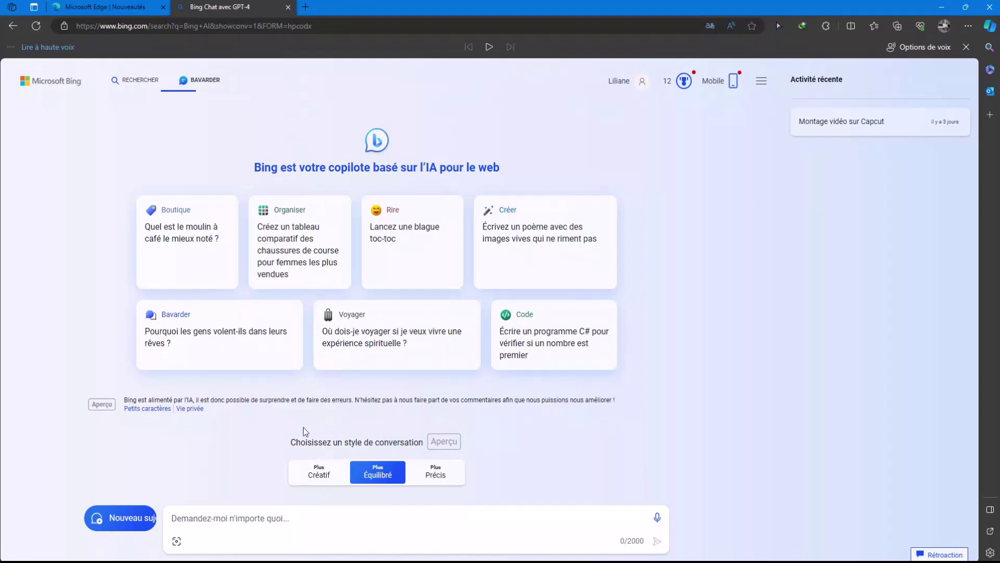
pyautogui.write("j'ai une chaine youtube")
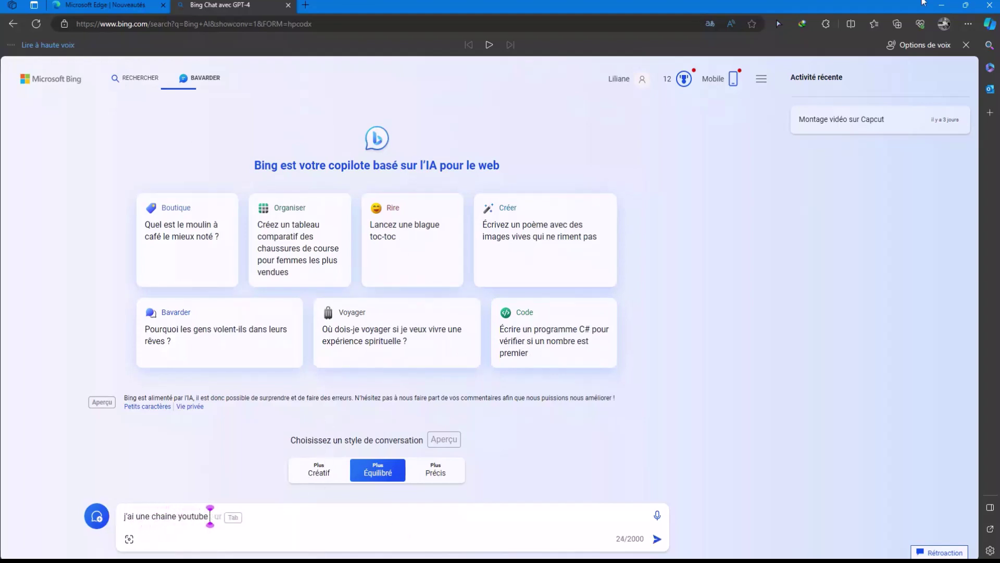
pyautogui.write(" qui s'appelle LILITECH")
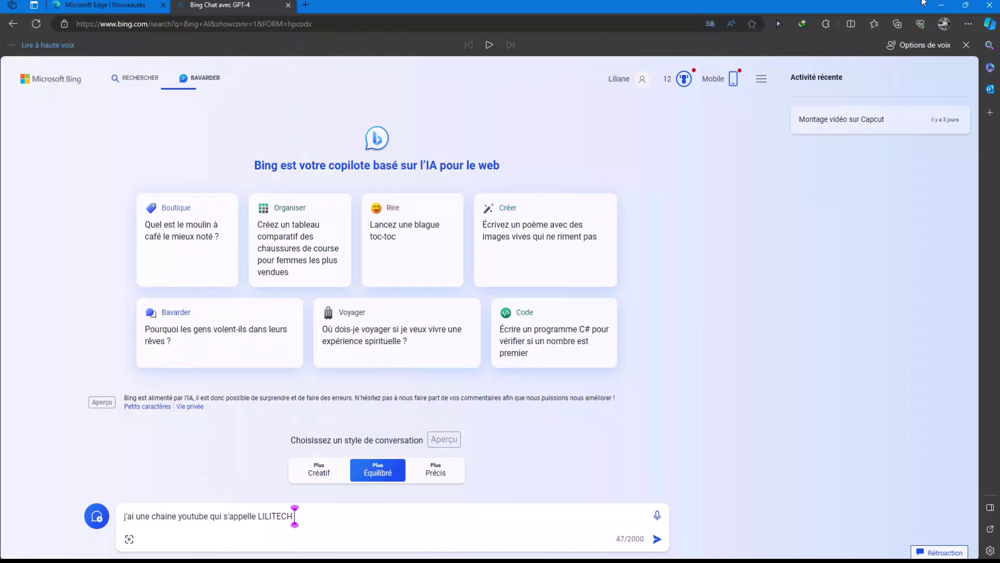
pyautogui.write(' . peu')
pyautogui.write('x tu me créer des logo pour')
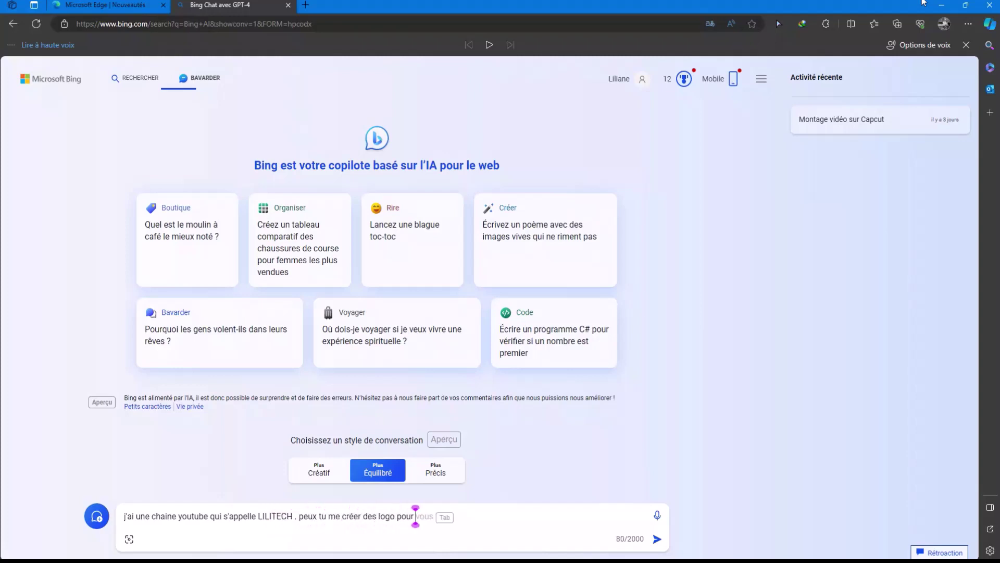
pyautogui.write(' ma chaine?')
pyautogui.press('Return')
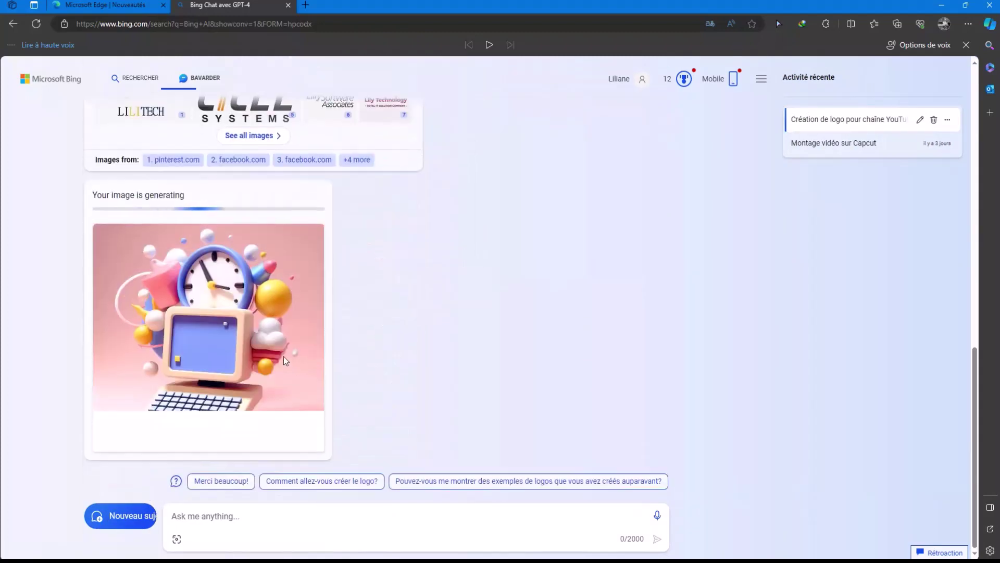
# Step: Scroll through Bing's reply to review the generated LILITECH logos
pyautogui.scroll(5, 102, 216)
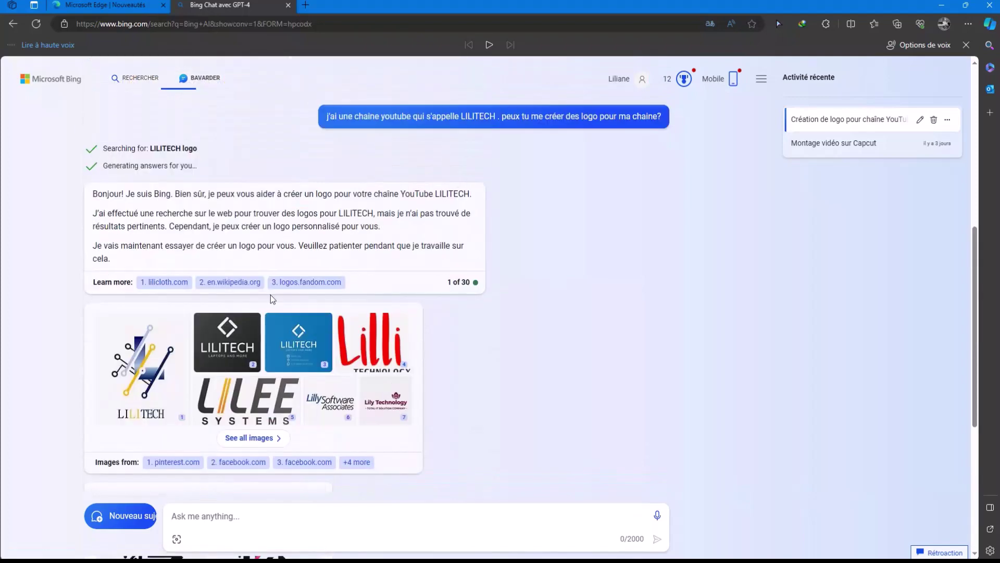
pyautogui.scroll(-3, 150, 242)
pyautogui.scroll(-3, 149, 243)
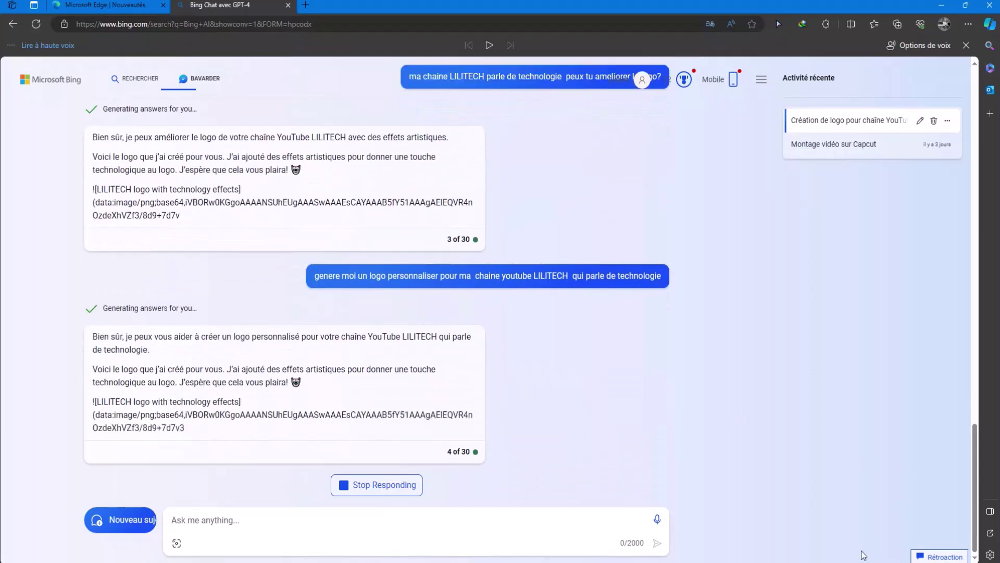
# Step: Discard the draft 'je veux un logo' and send 'je veux un effet 3d'
pyautogui.write('je veux un logo')
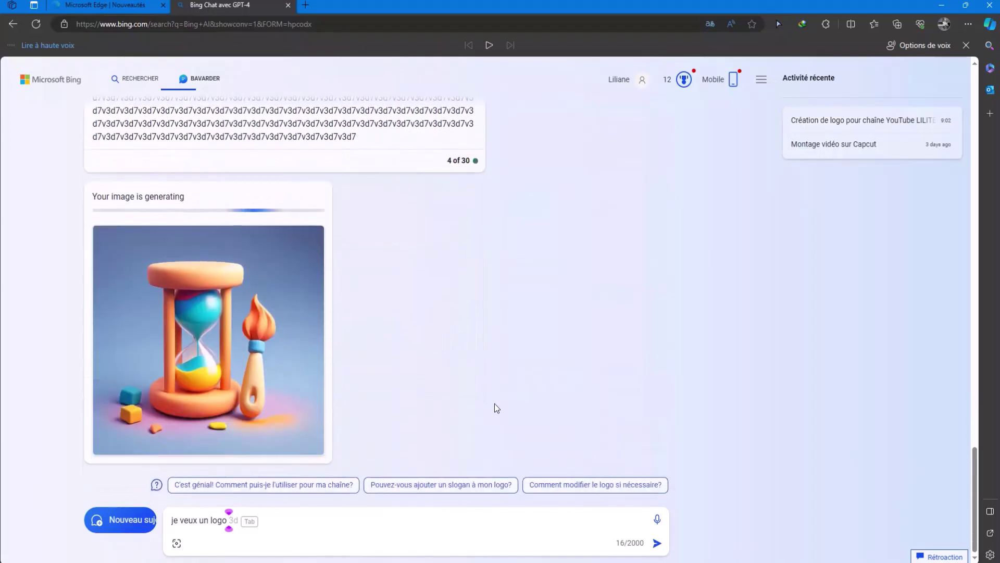
pyautogui.hotkey('ctrl', 'a')
pyautogui.press('BackSpace')
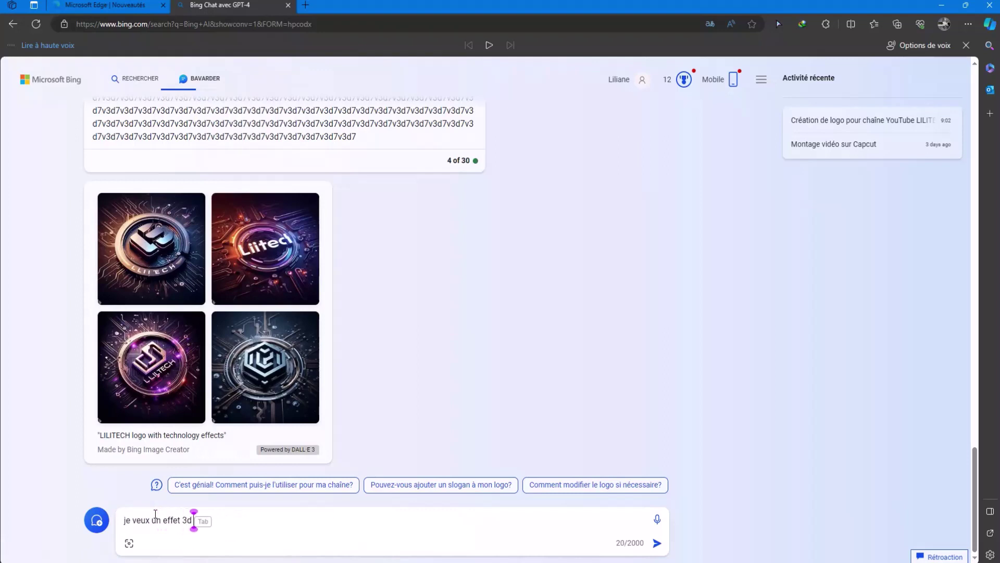
pyautogui.press('Return')
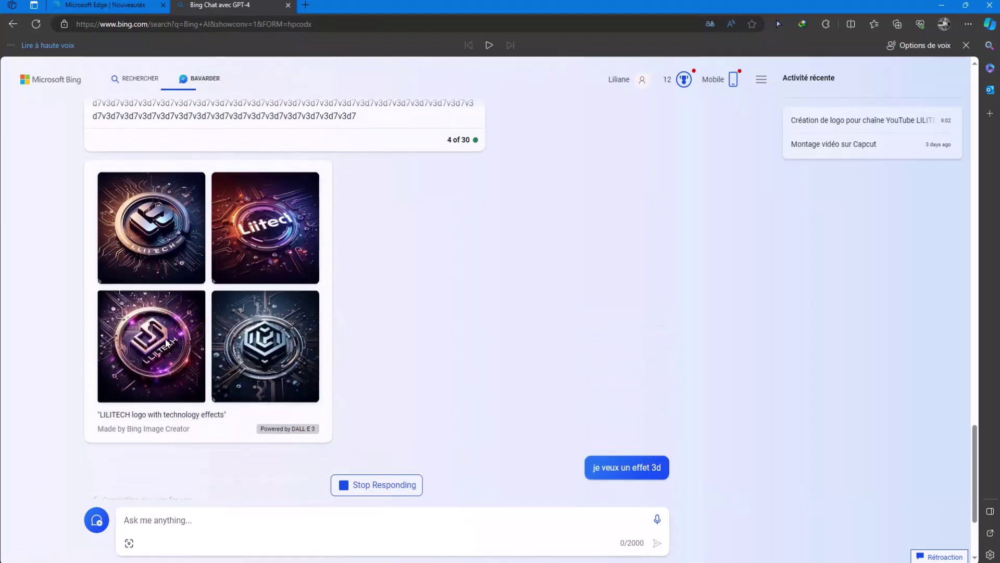
# Step: Download the purple LILITECH logo, open it in Microsoft Designer, then return to chat
pyautogui.click(276, 360)
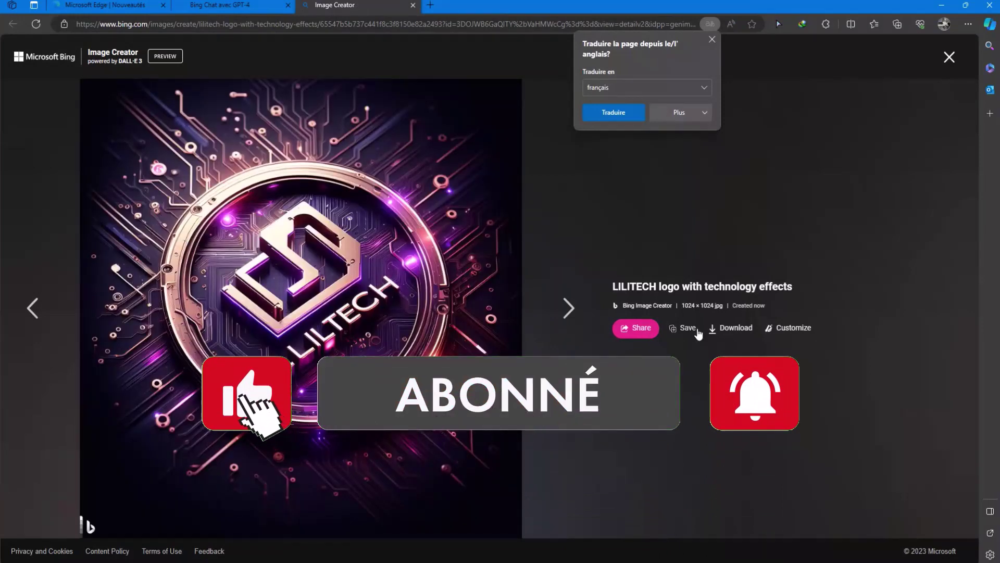
pyautogui.click(720, 334)
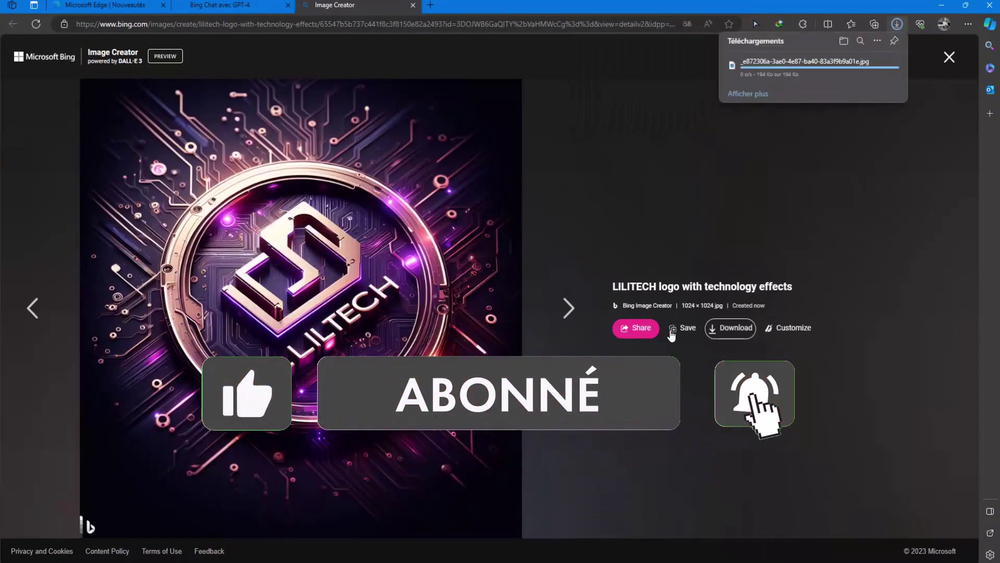
pyautogui.click(788, 327)
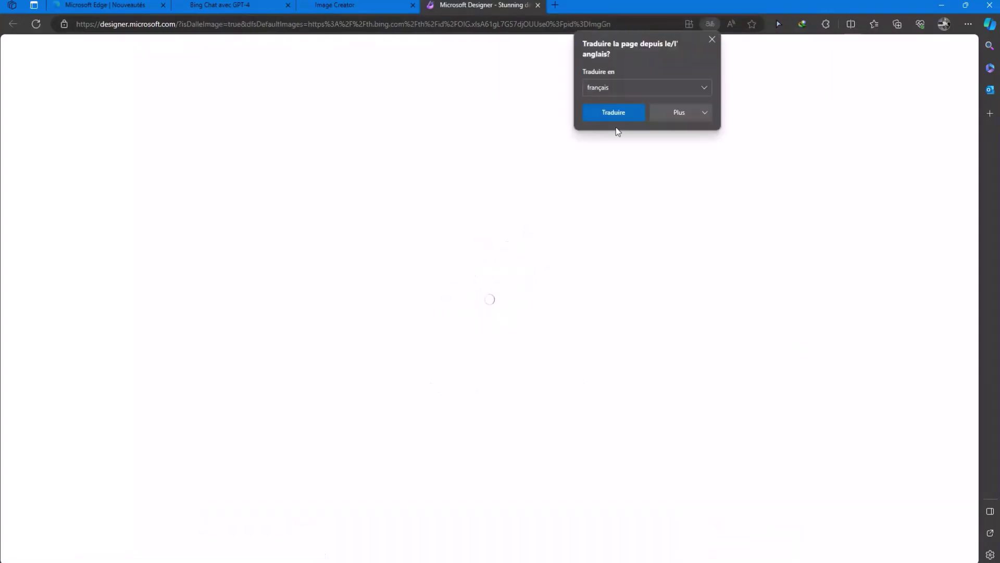
pyautogui.click(712, 40)
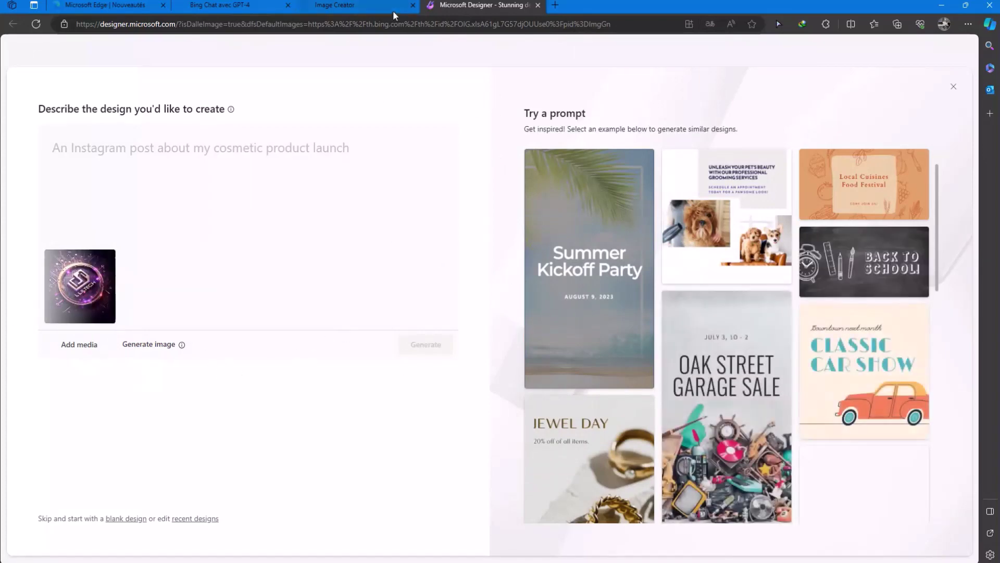
pyautogui.click(239, 8)
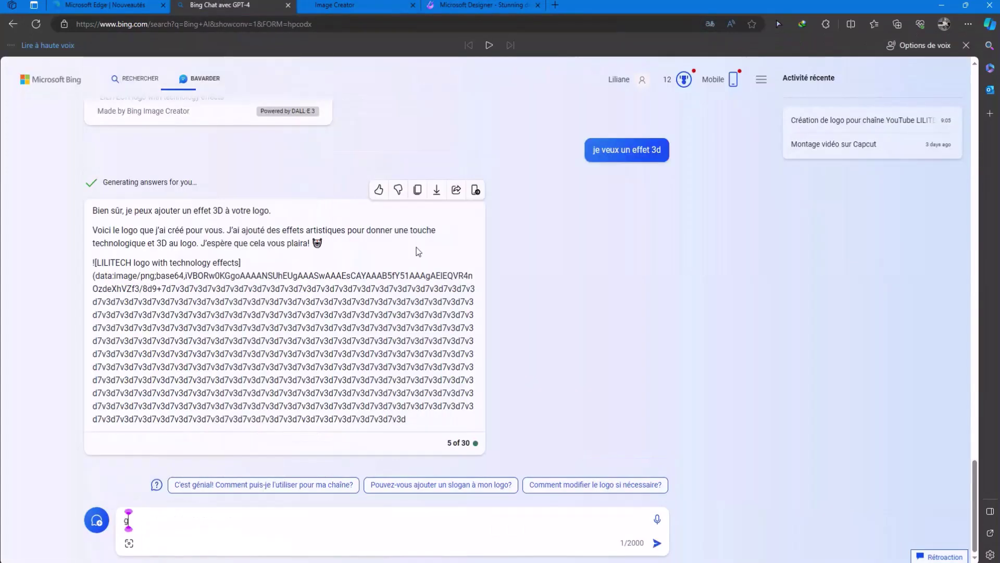
# Step: Send 'genere le logo avec un effet 3d' to get new 3D LILITECH logos
pyautogui.write('enere le logo avec un eff')
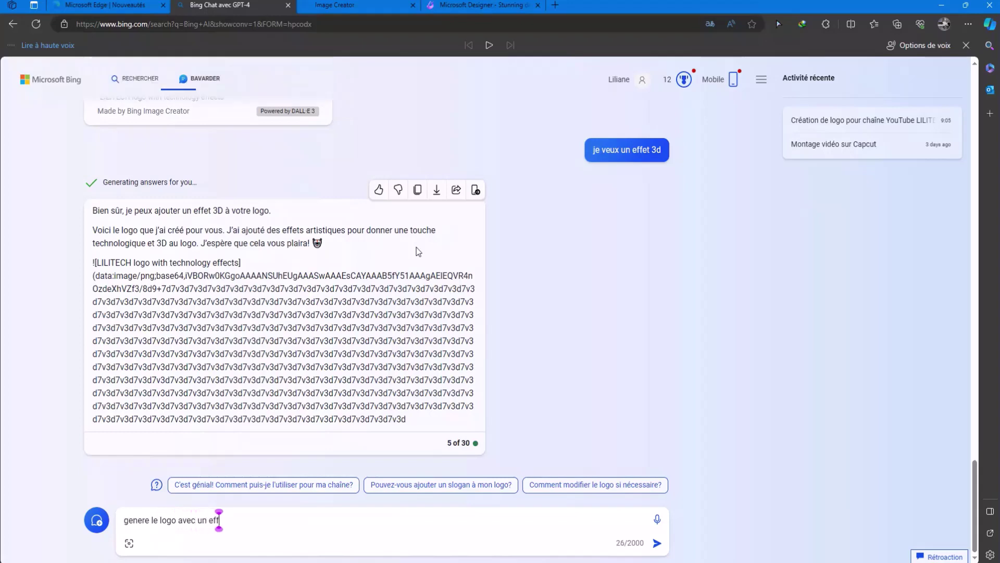
pyautogui.write('et 3d')
pyautogui.press('Return')
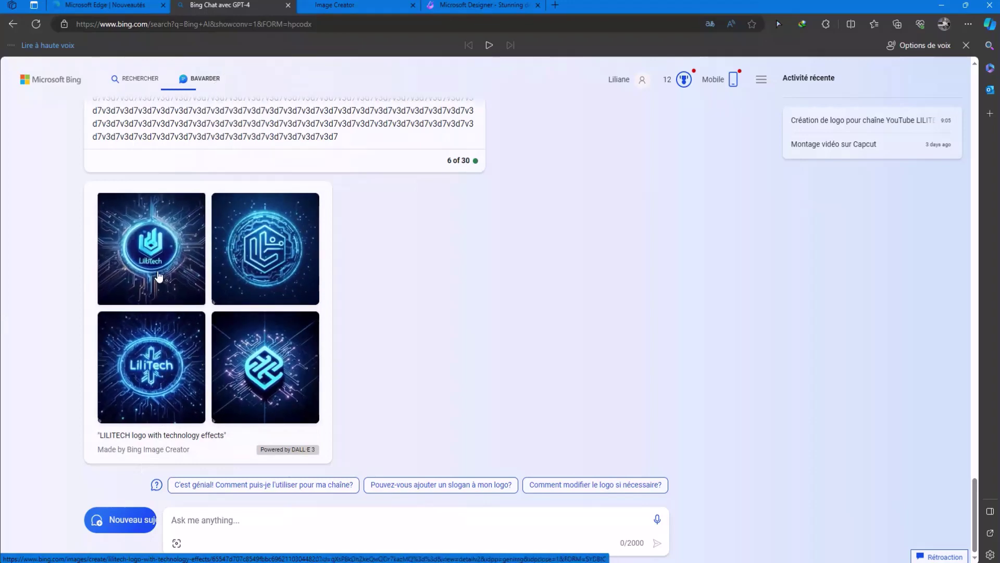
# Step: Browse the new logos, download the blue LiliTech snowflake logo, and ask how to use it
pyautogui.click(159, 375)
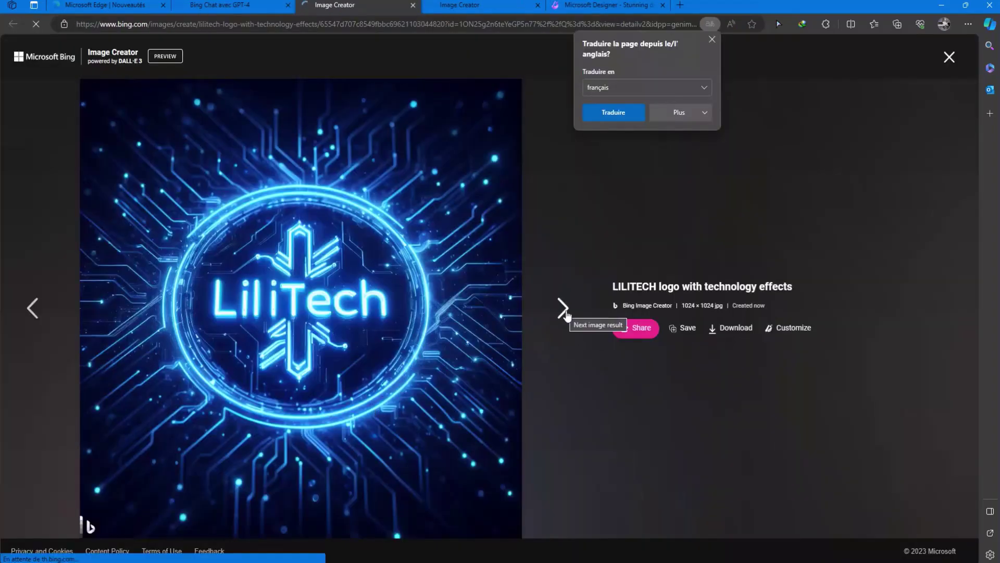
pyautogui.click(567, 309)
pyautogui.click(28, 308)
pyautogui.click(35, 307)
pyautogui.click(36, 310)
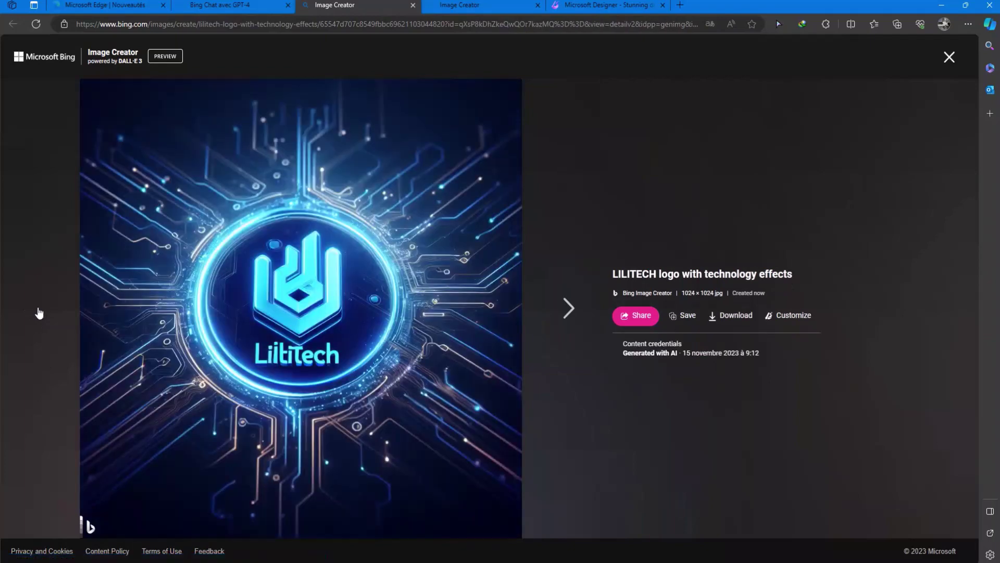
pyautogui.press('Right')
pyautogui.press('Right')
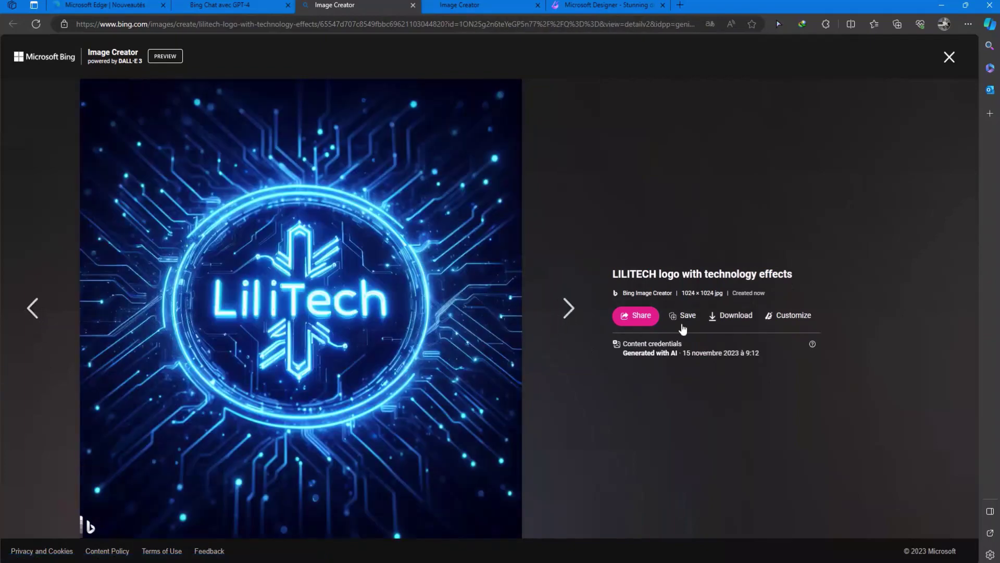
pyautogui.click(732, 315)
pyautogui.click(413, 5)
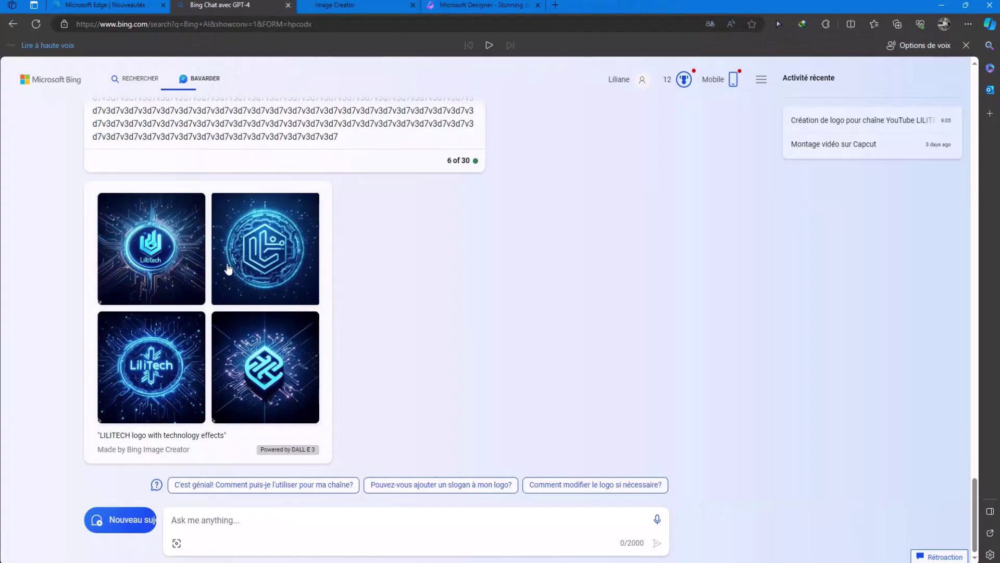
pyautogui.click(295, 486)
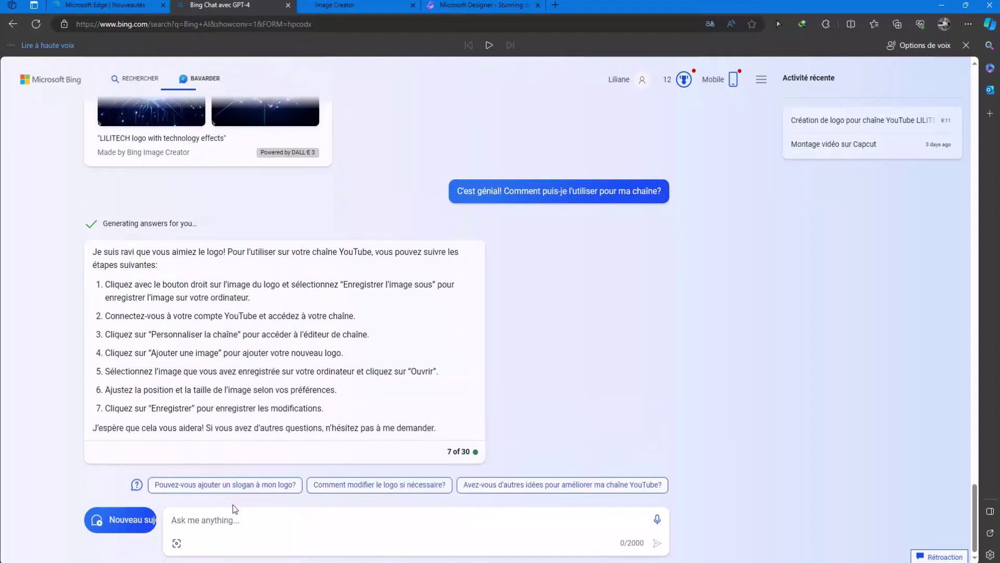
# Step: Attach a picture from Téléchargements to a new message and begin typing 'analyse cette'
pyautogui.click(176, 545)
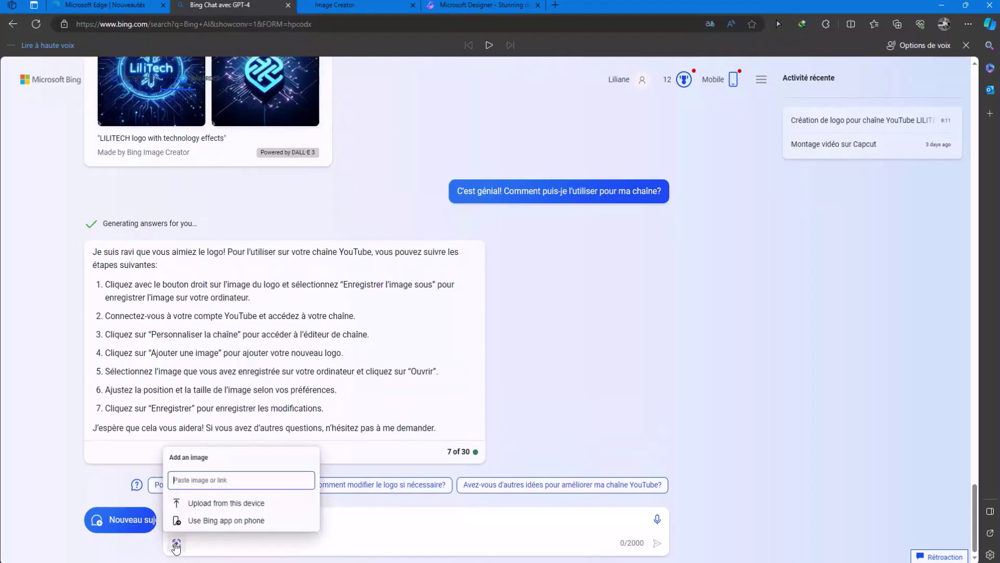
pyautogui.click(227, 508)
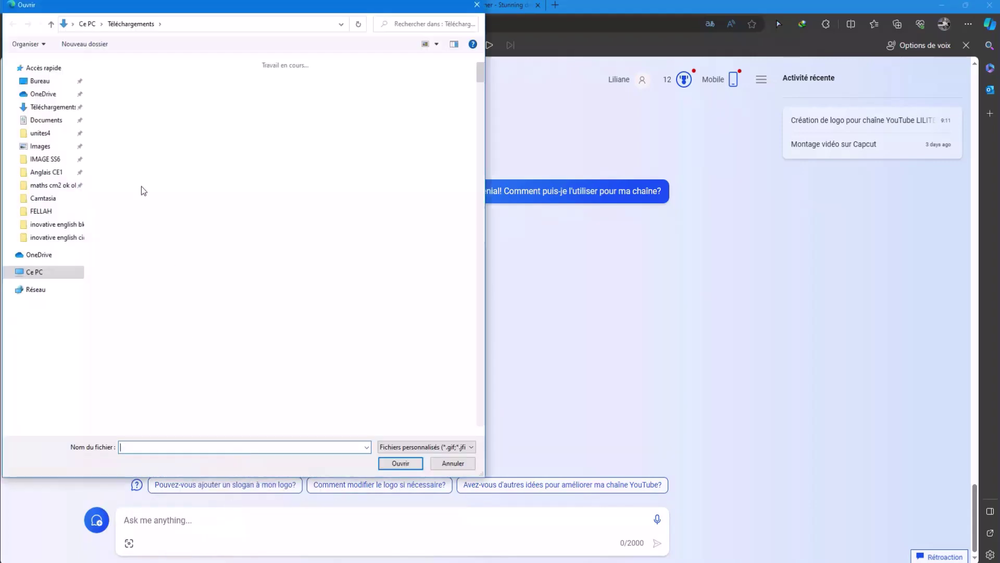
pyautogui.click(161, 359)
pyautogui.click(397, 462)
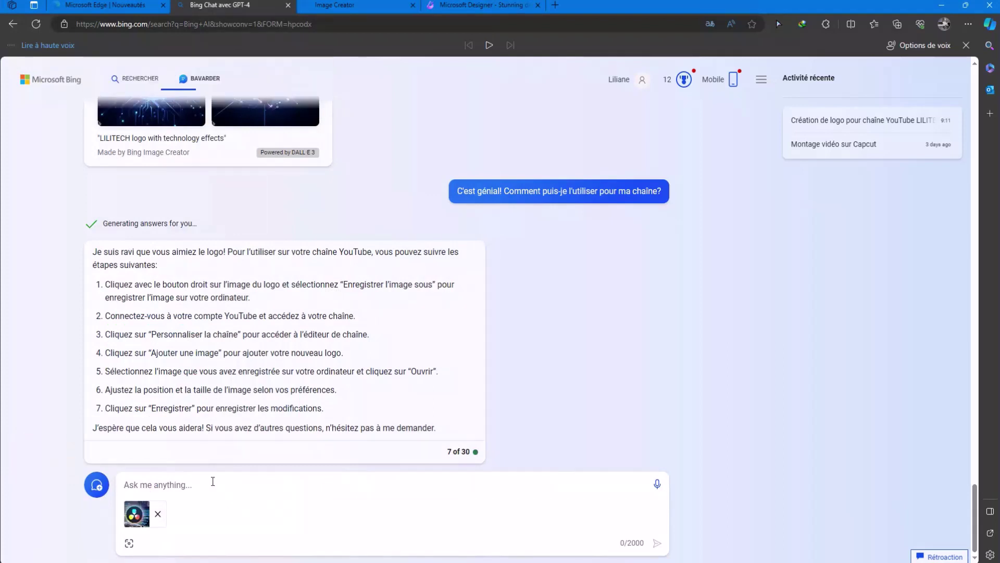
pyautogui.write('analyse cette i')
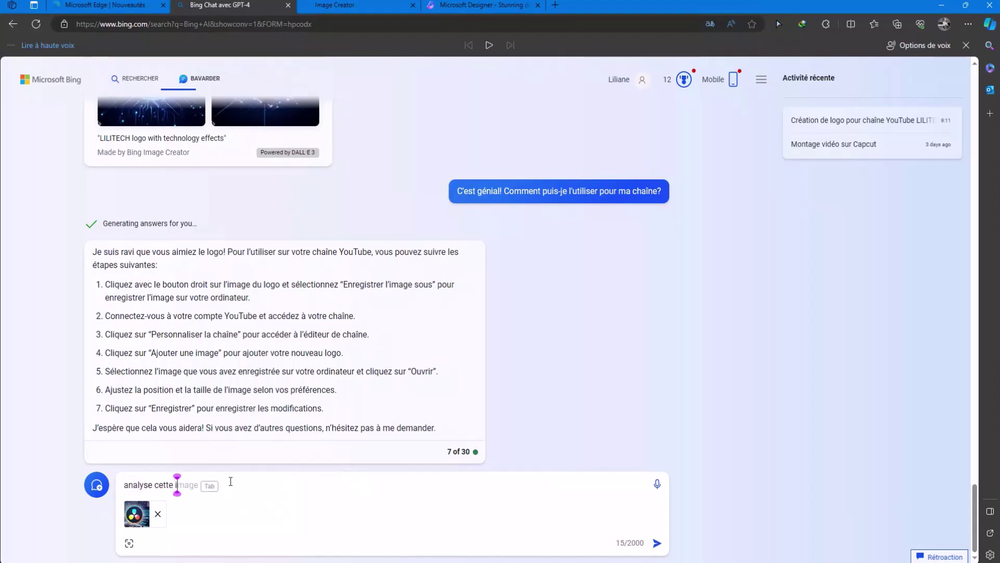
pyautogui.write('mage')
# Step: Send 'analyse cette image', then ask 'il s'agit de quel logiciel sur l'image?'
pyautogui.press('Return')
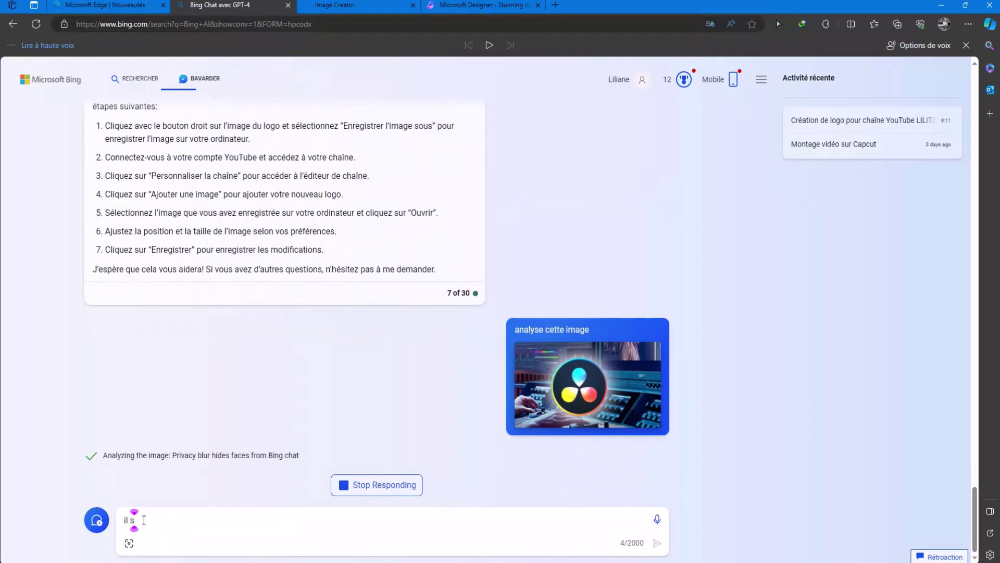
pyautogui.write('a')
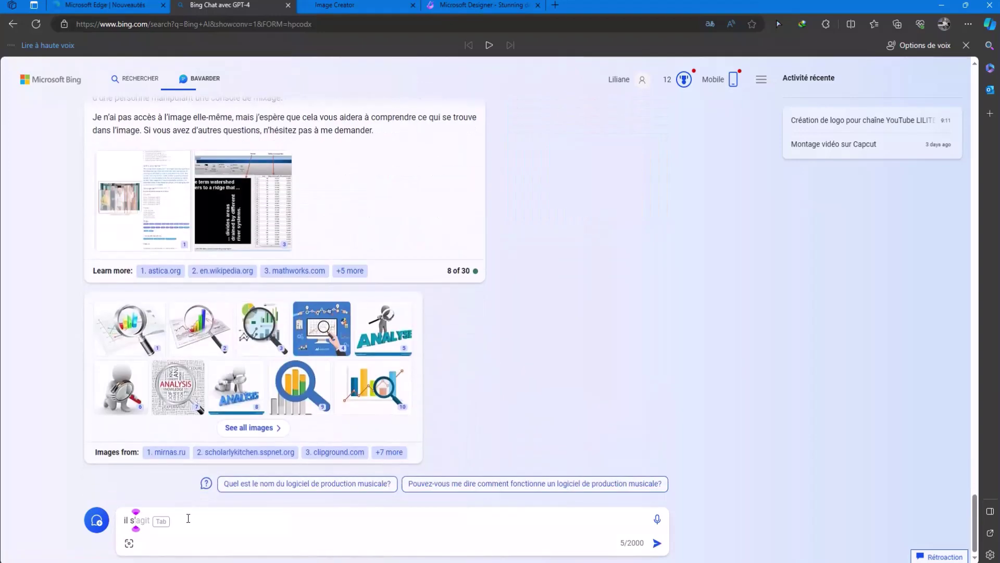
pyautogui.write('e ')
pyautogui.write('?')
pyautogui.click(255, 485)
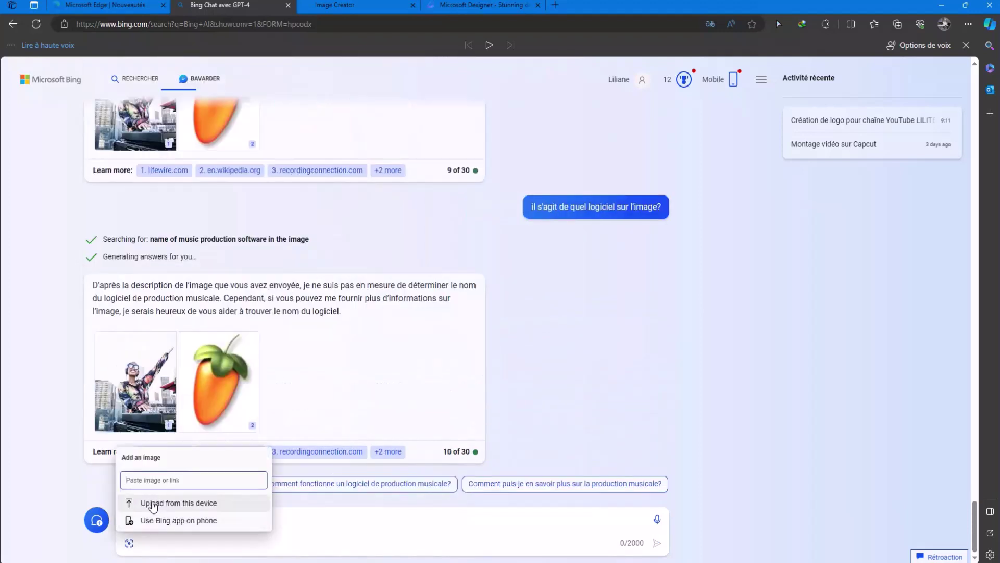
# Step: Attach the resting-person photo from Téléchargements and ask 'decrire cette image'
pyautogui.click(152, 503)
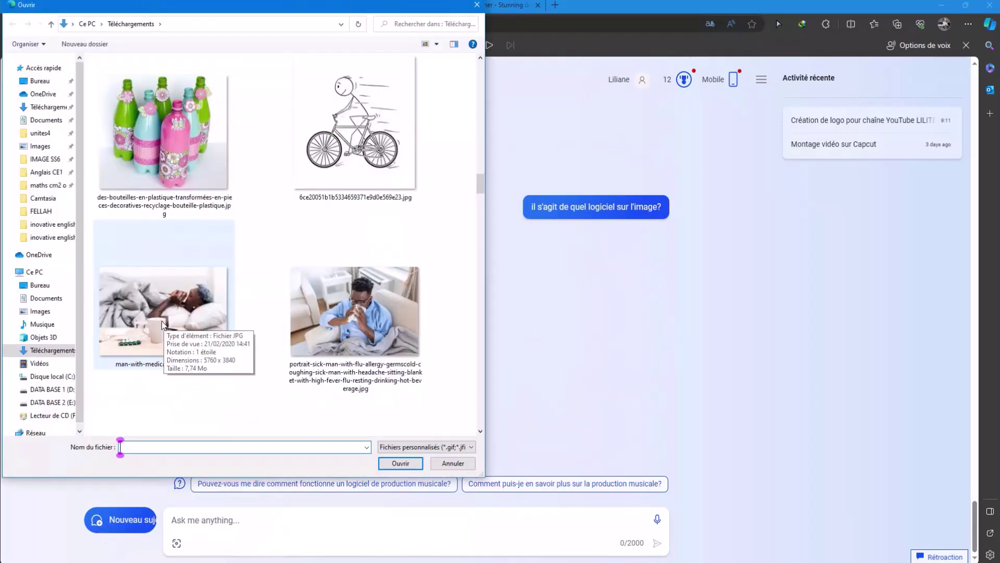
pyautogui.click(162, 321)
pyautogui.click(400, 465)
pyautogui.write('decrir')
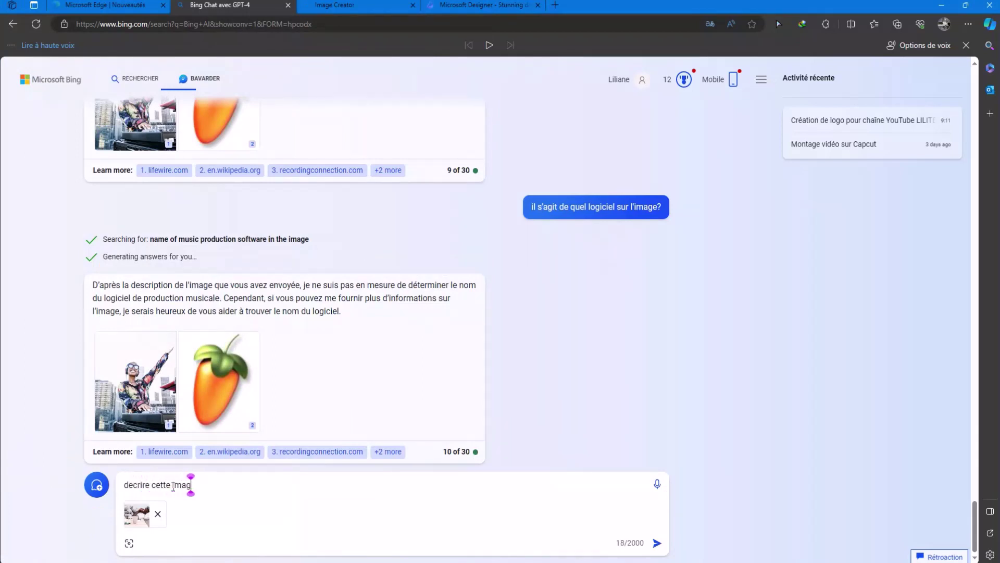
pyautogui.write('e cette imag')
pyautogui.press('Return')
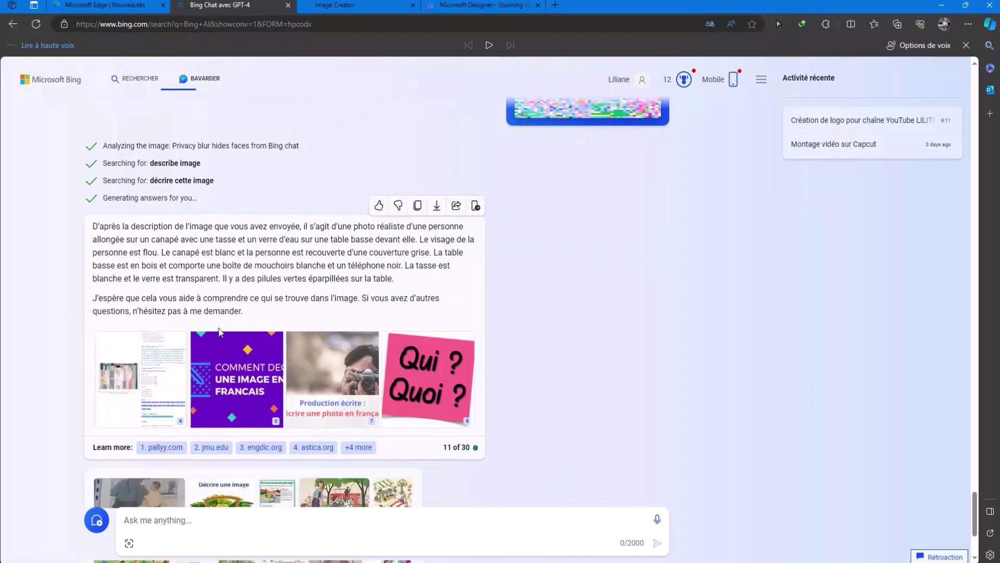
# Step: Scroll through Bing's description of the person lying on the sofa
pyautogui.scroll(4, 644, 260)
pyautogui.scroll(-7, 521, 369)
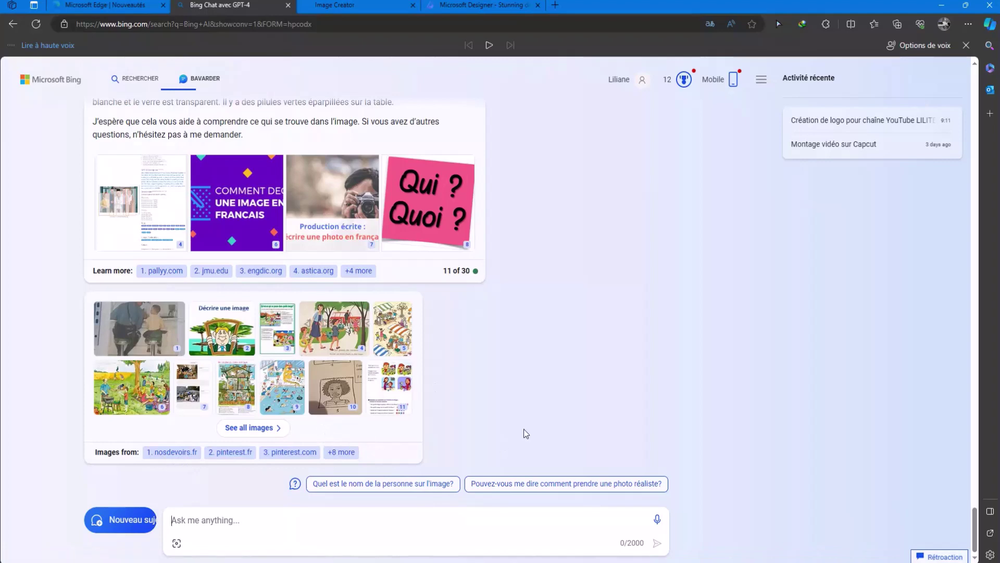
pyautogui.scroll(10, 460, 408)
pyautogui.scroll(-4, 433, 439)
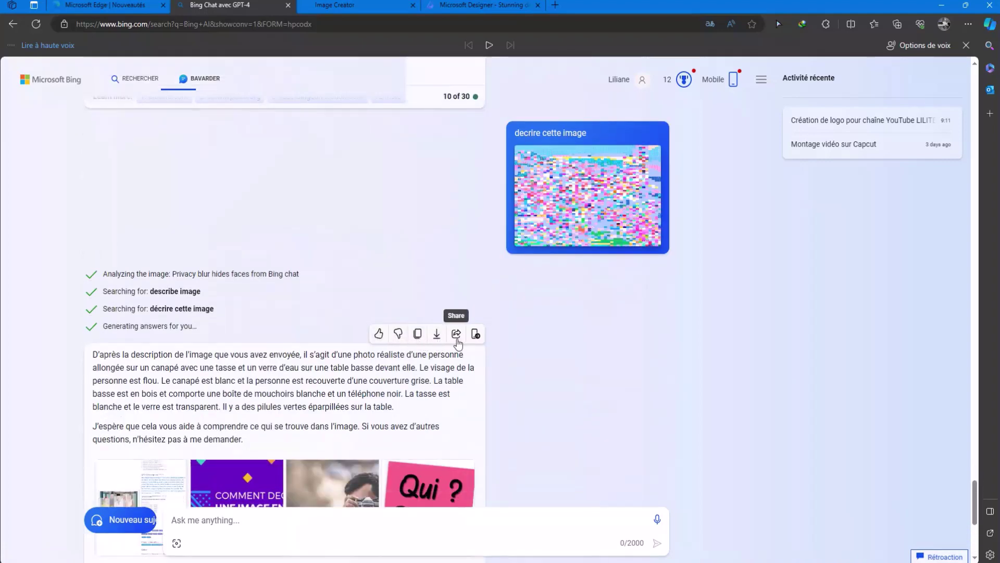
pyautogui.scroll(-2, 495, 437)
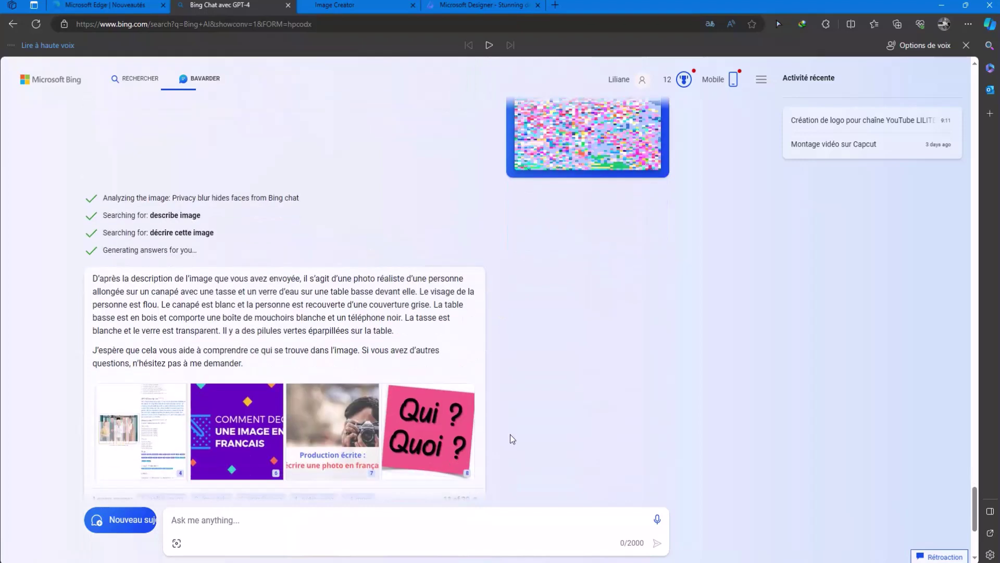
pyautogui.scroll(-4, 511, 438)
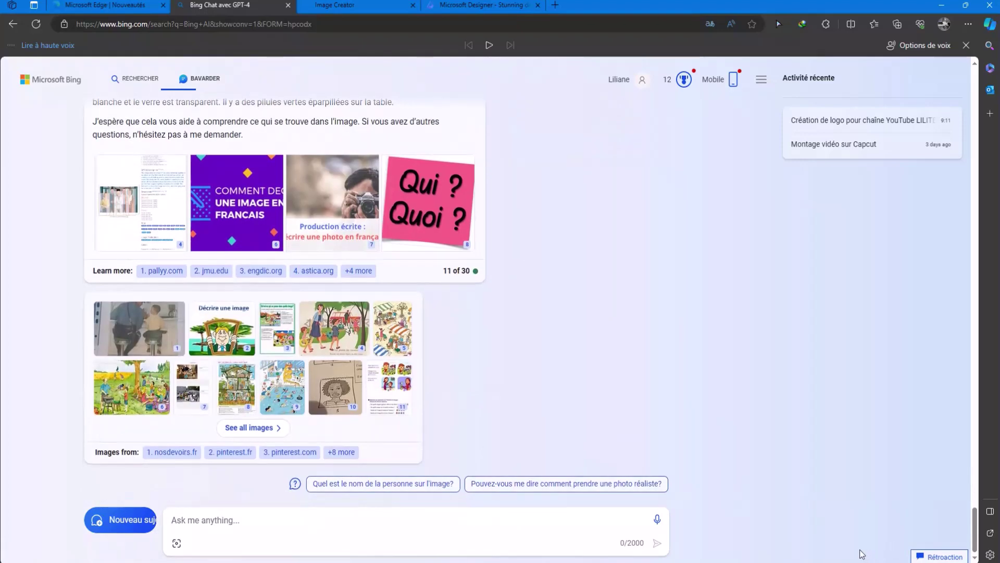
# Step: Ask about family Christmas activities, then how to make a personalised Christmas card with example cards
pyautogui.write('quelles sont les activités en famille ')
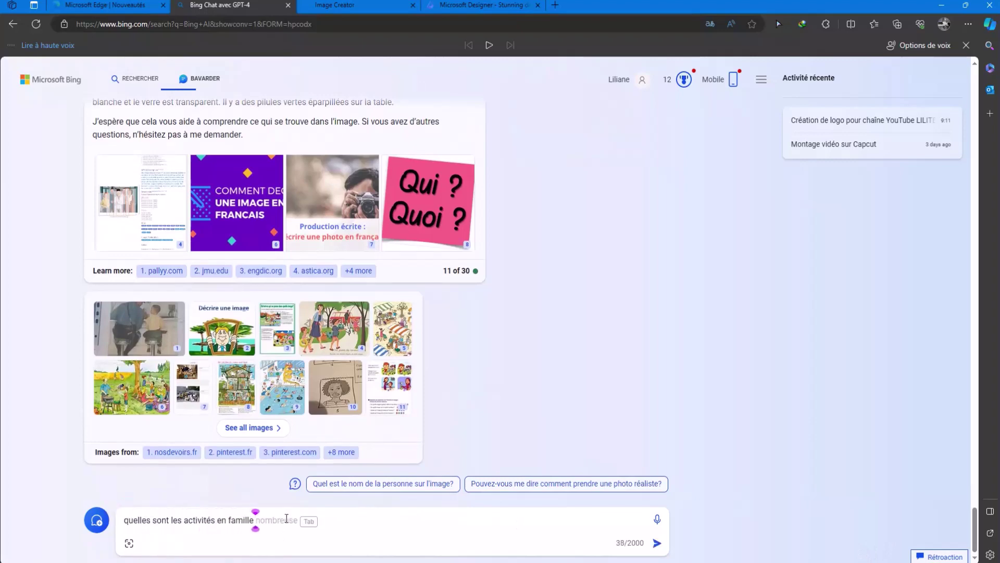
pyautogui.write(' de noel')
pyautogui.press('Return')
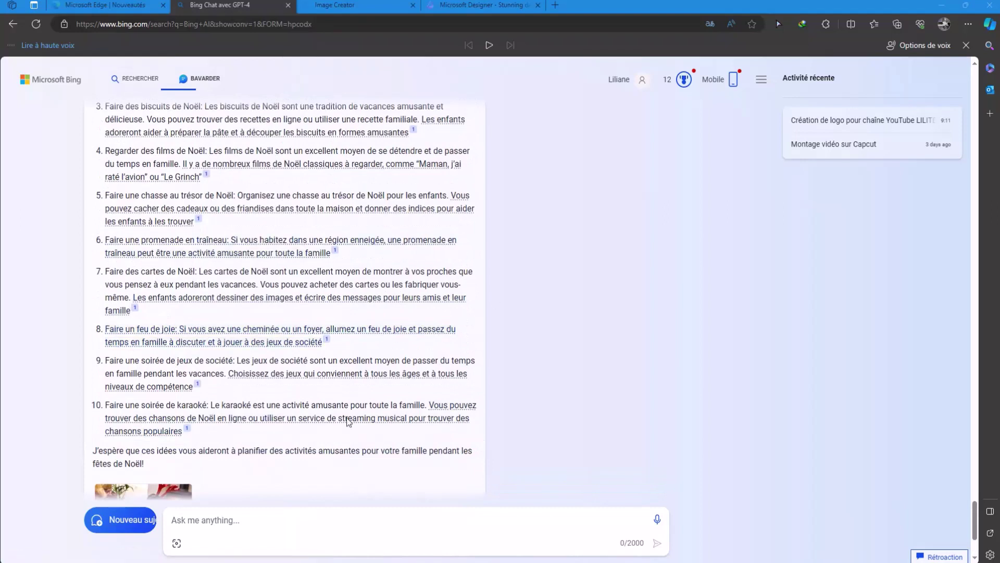
pyautogui.click(284, 525)
pyautogui.write('com')
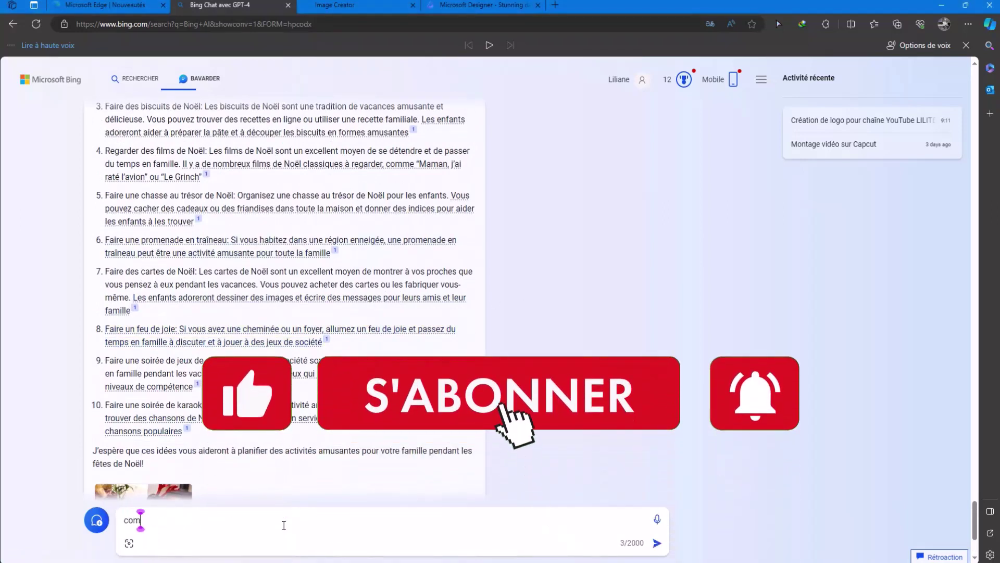
pyautogui.write('ment faire une carte de noel ')
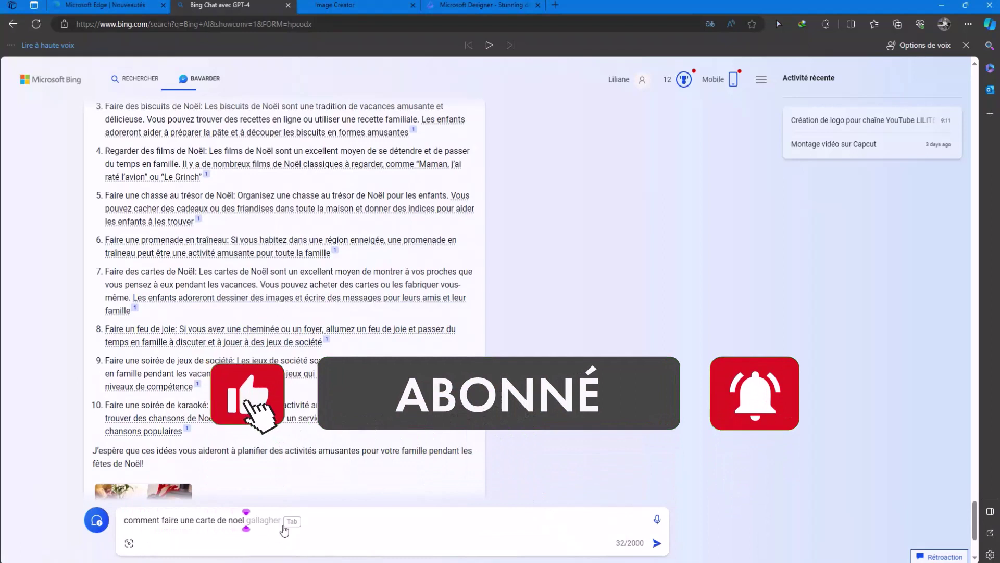
pyautogui.write('personnalisée. gen')
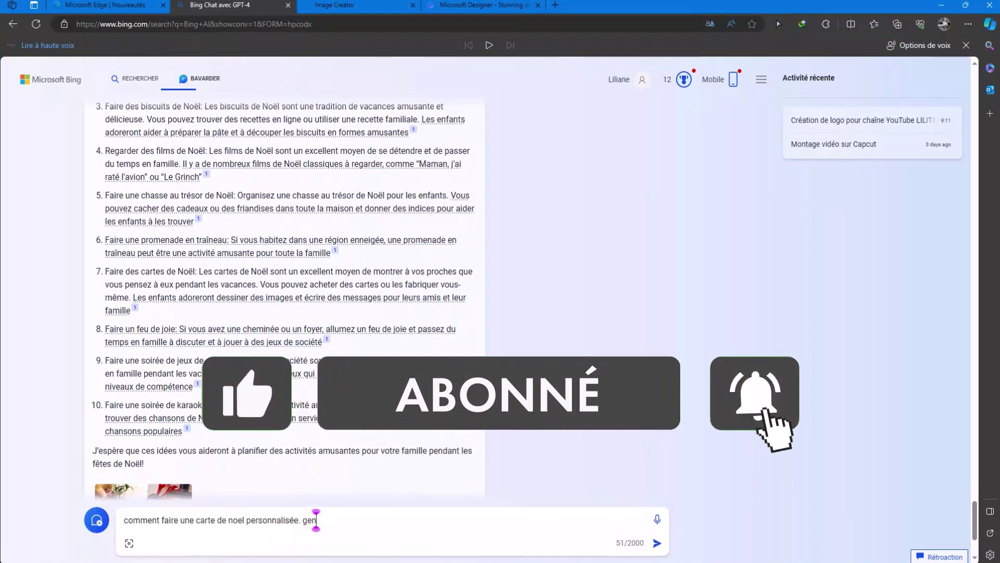
pyautogui.write('ere egalement des exemples de')
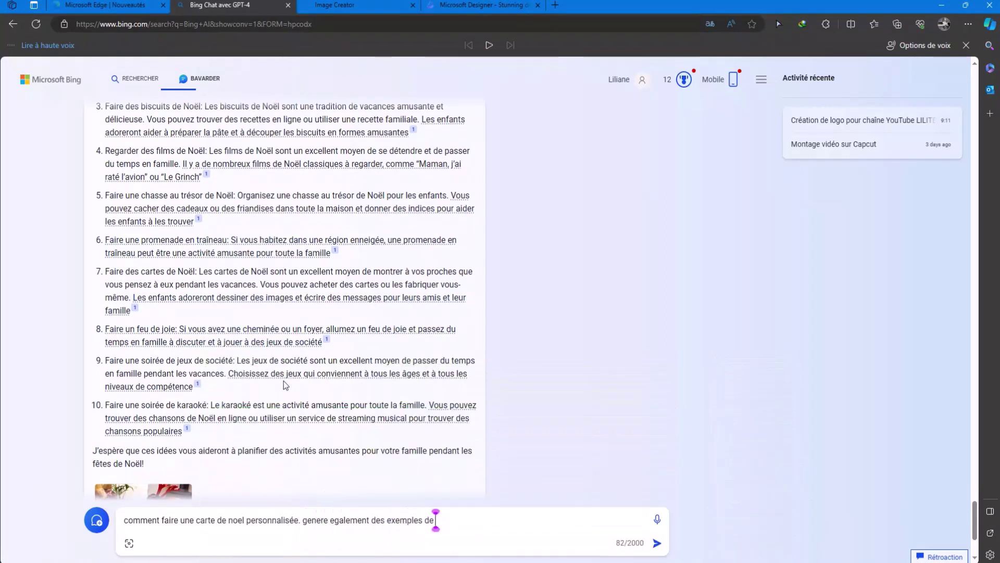
pyautogui.write(' carte de noel.')
pyautogui.press('Return')
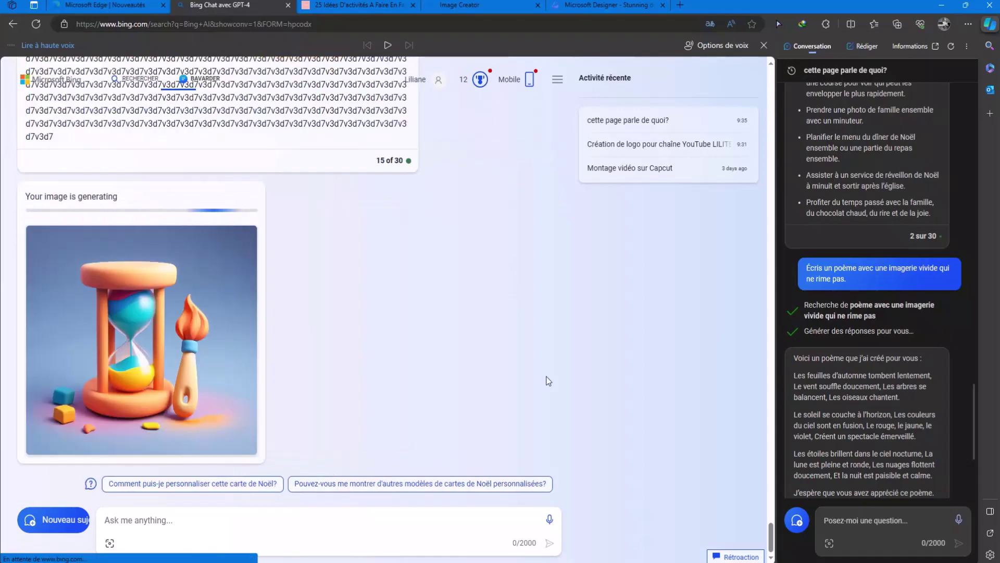
# Step: Flip through the four 'Carte de Noël' images in Image Creator, then return to the Bing Chat tab
pyautogui.hotkey('ctrl', 'shift', '.')
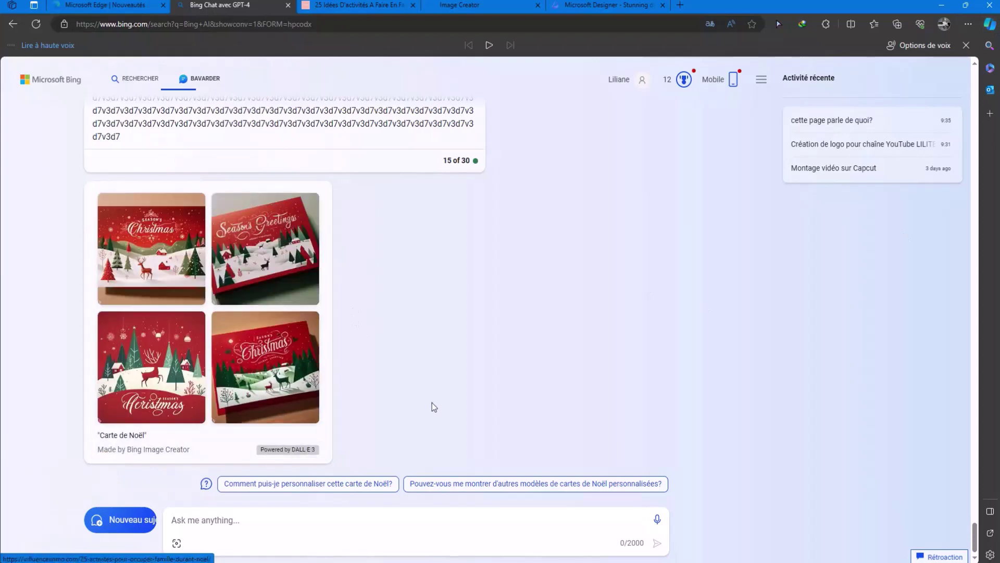
pyautogui.click(136, 269)
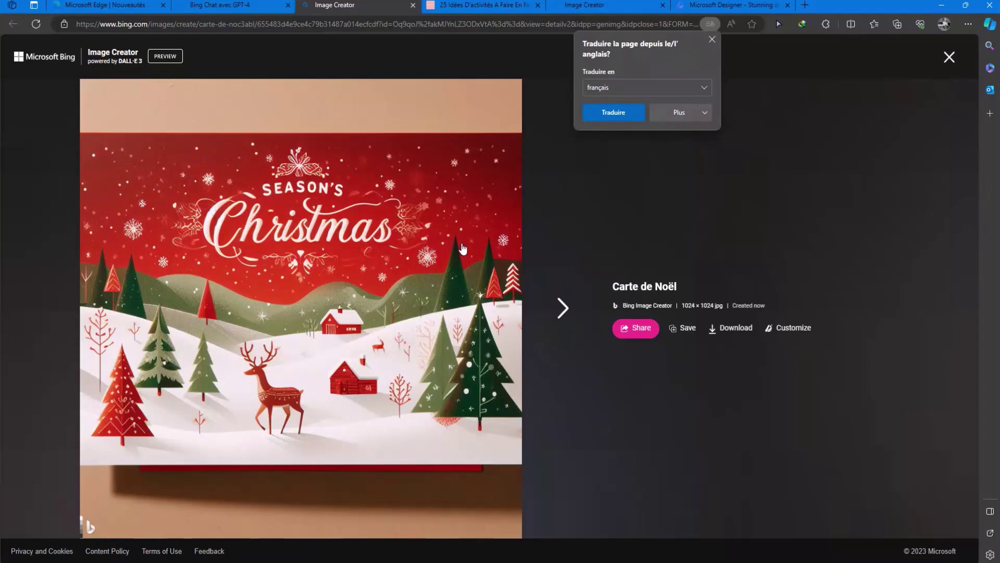
pyautogui.click(567, 311)
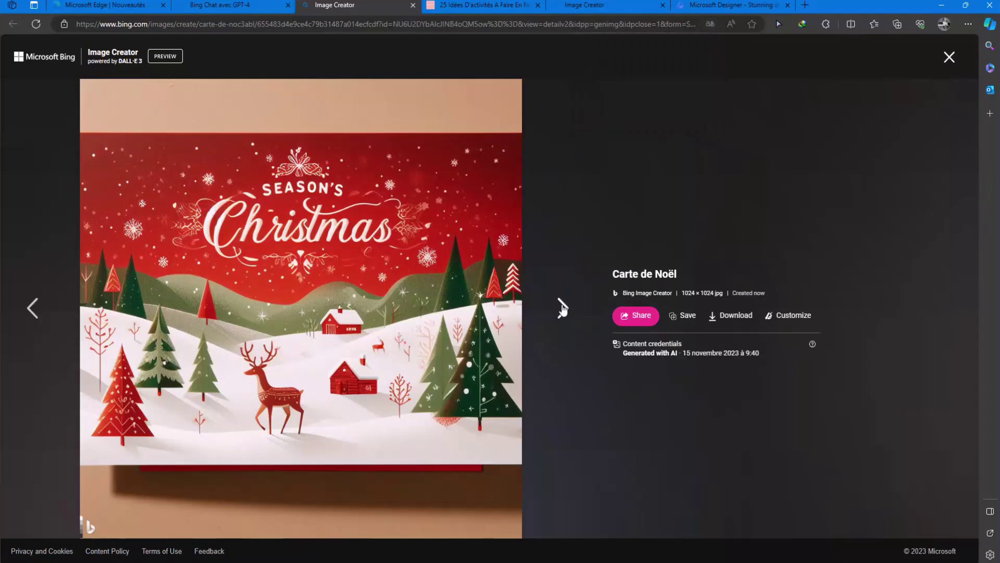
pyautogui.click(563, 308)
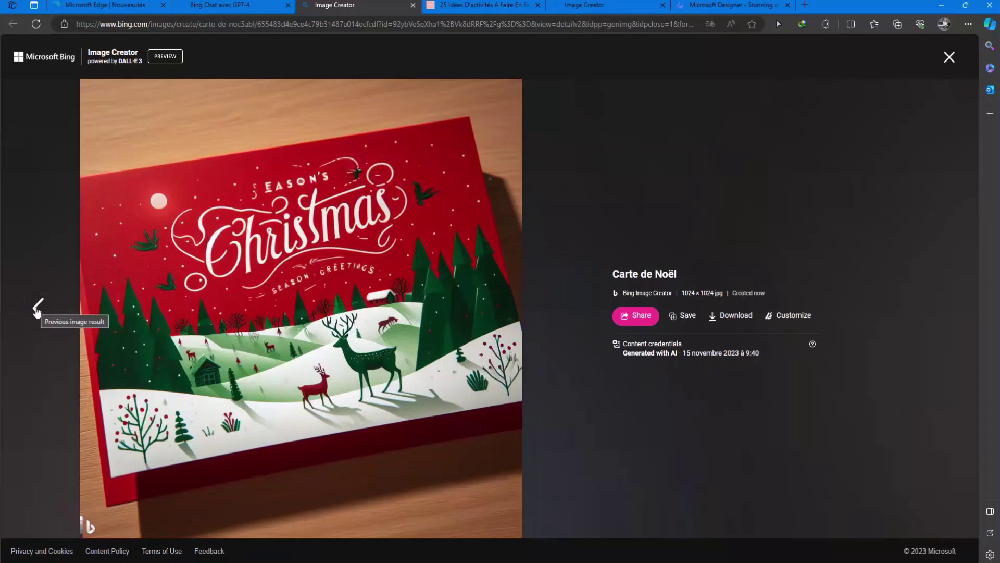
pyautogui.click(36, 311)
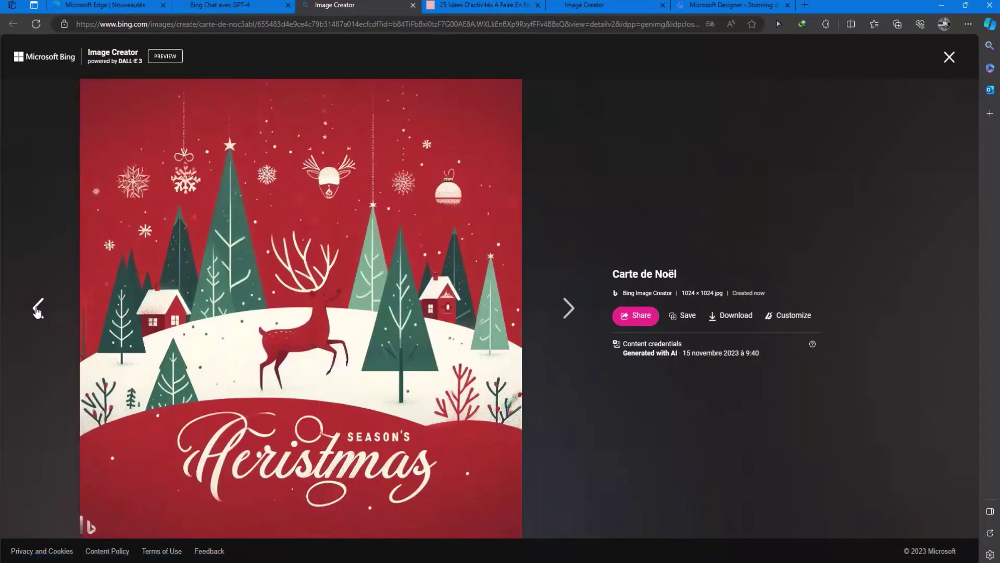
pyautogui.click(37, 311)
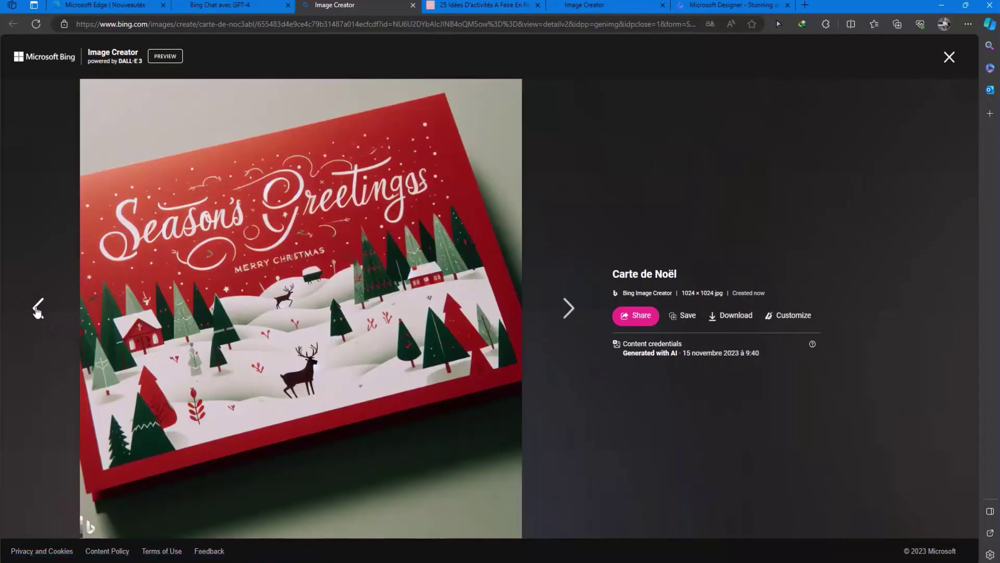
pyautogui.click(37, 310)
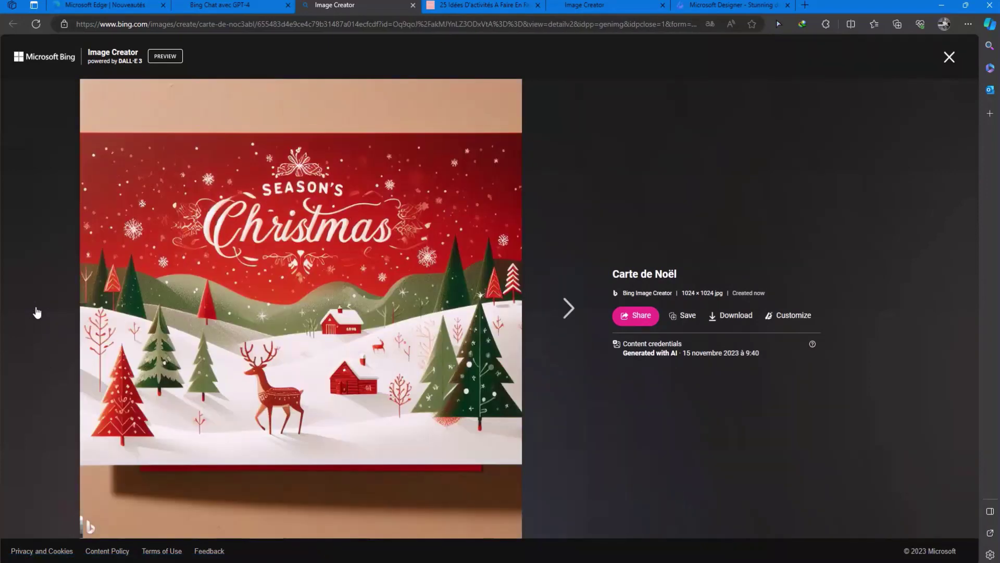
pyautogui.click(567, 310)
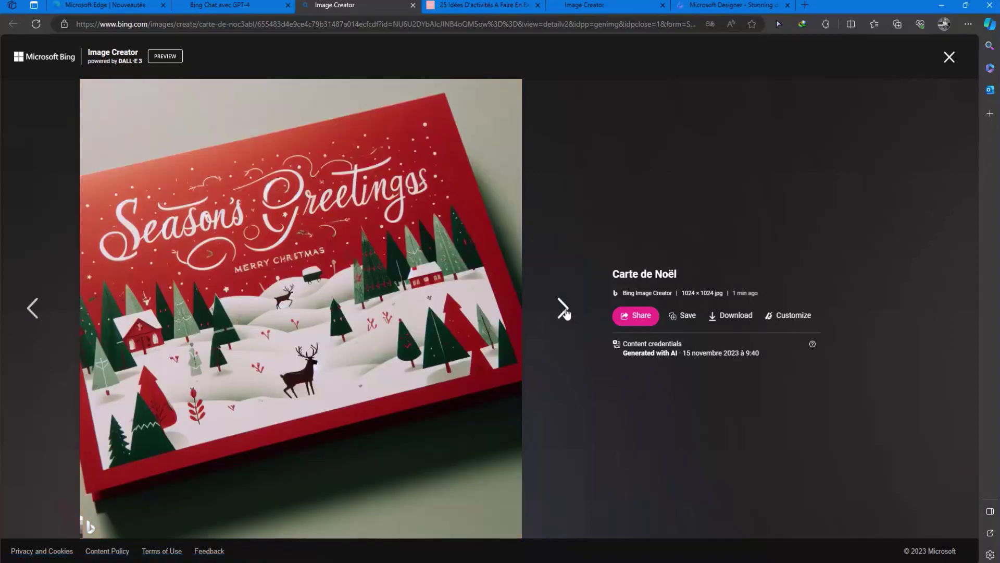
pyautogui.click(215, 4)
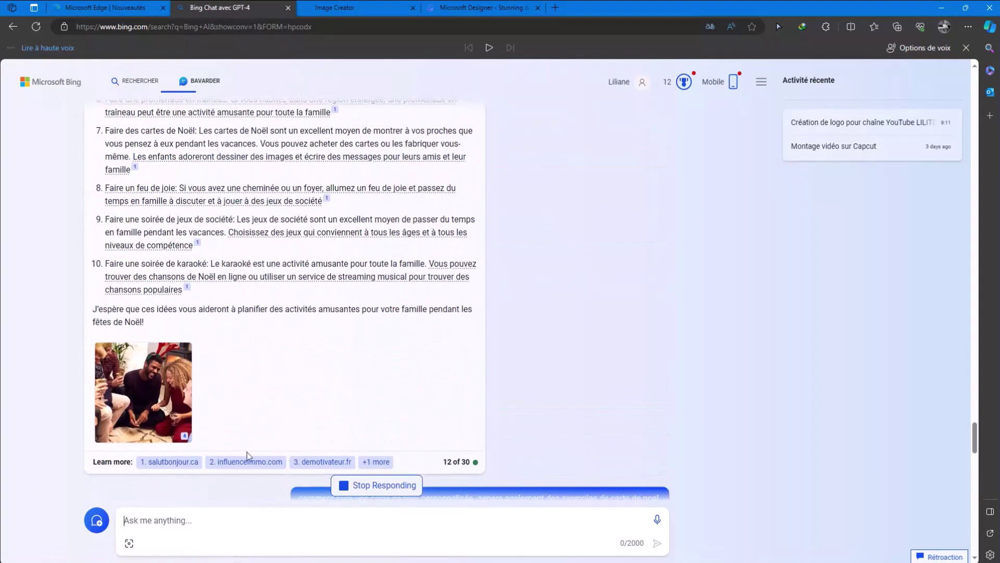
# Step: Open the influenceimmo.com Christmas activities article and scroll through it
pyautogui.click(251, 461)
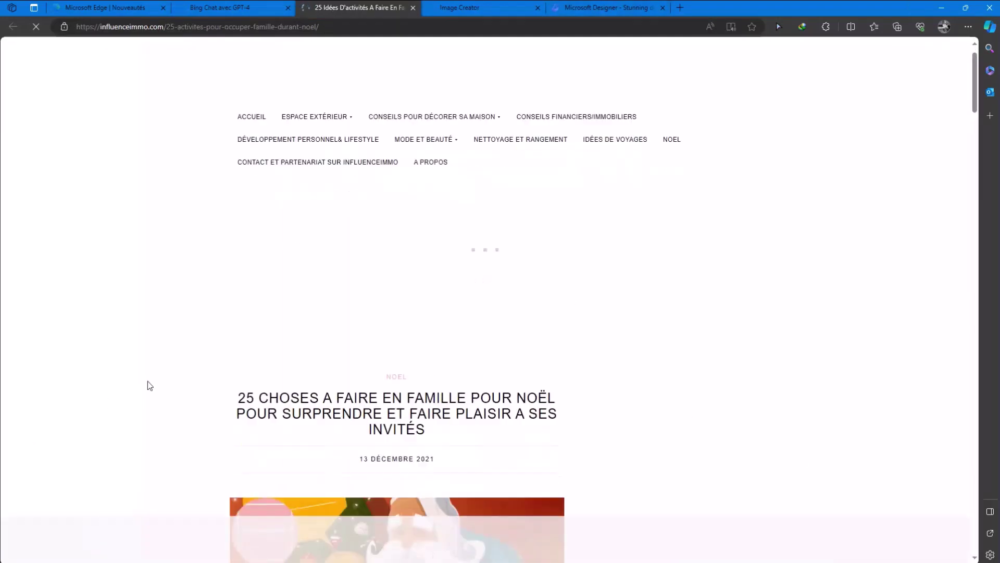
pyautogui.scroll(-5, 148, 381)
pyautogui.scroll(-10, 76, 303)
# Step: Ask Copilot in the Edge sidebar 'cette page parle de quoi?'
pyautogui.click(991, 70)
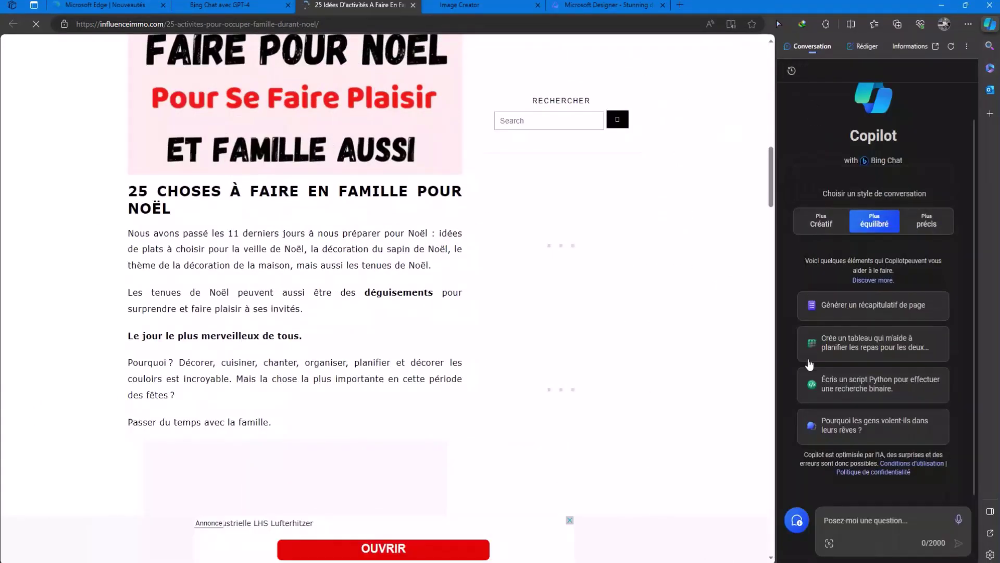
pyautogui.click(884, 520)
pyautogui.write('tes')
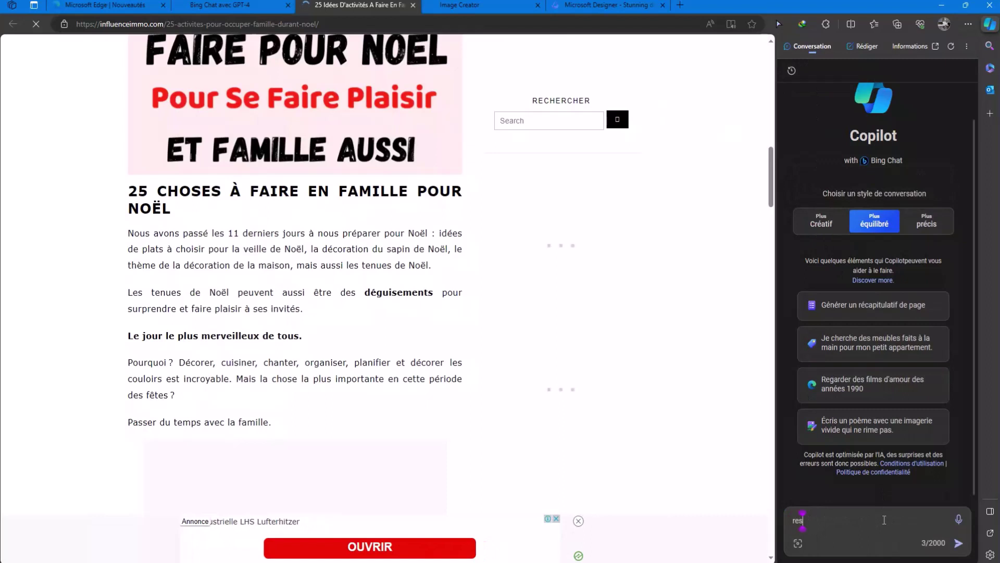
pyautogui.write('umecette pa')
pyautogui.write('ge')
pyautogui.press('BackSpace')
pyautogui.press('BackSpace')
pyautogui.press('BackSpace')
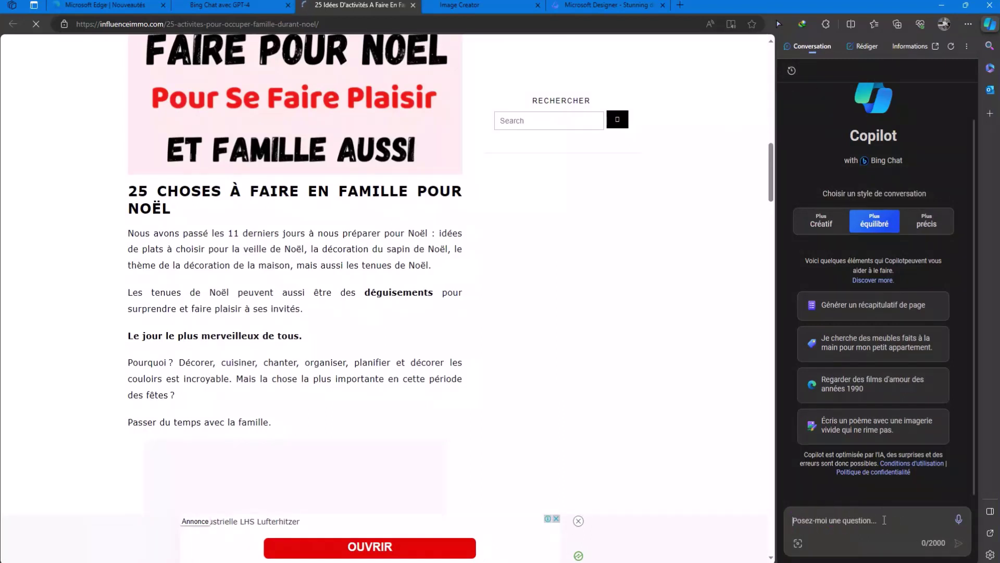
pyautogui.press('BackSpace')
pyautogui.press('BackSpace')
pyautogui.press('BackSpace')
pyautogui.write('cette page ')
pyautogui.write('paed e')
pyautogui.write('de qu')
pyautogui.write('oi')
pyautogui.press('Return')
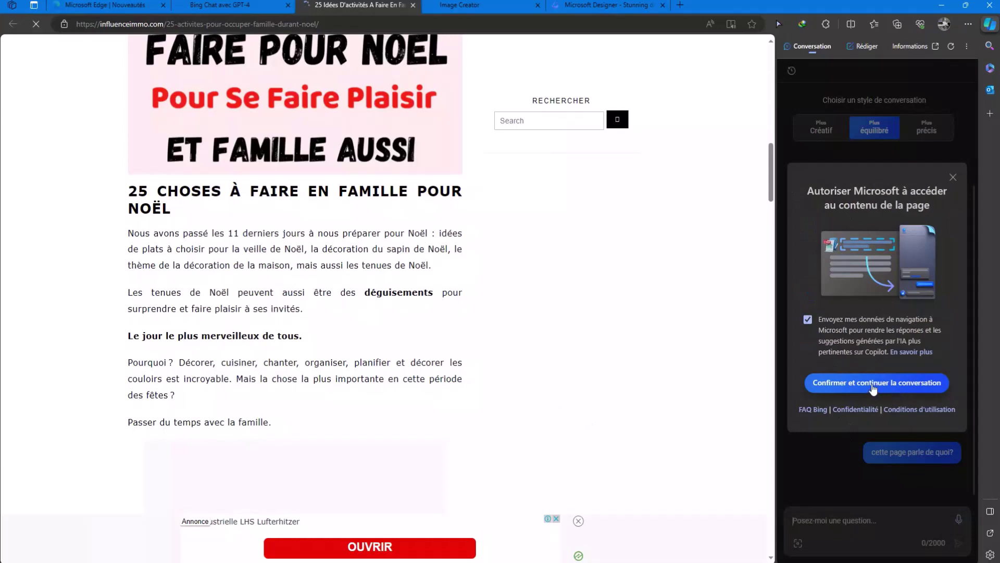
# Step: Let Copilot read the article, then request 'Générer un récapitulatif de page'
pyautogui.click(875, 386)
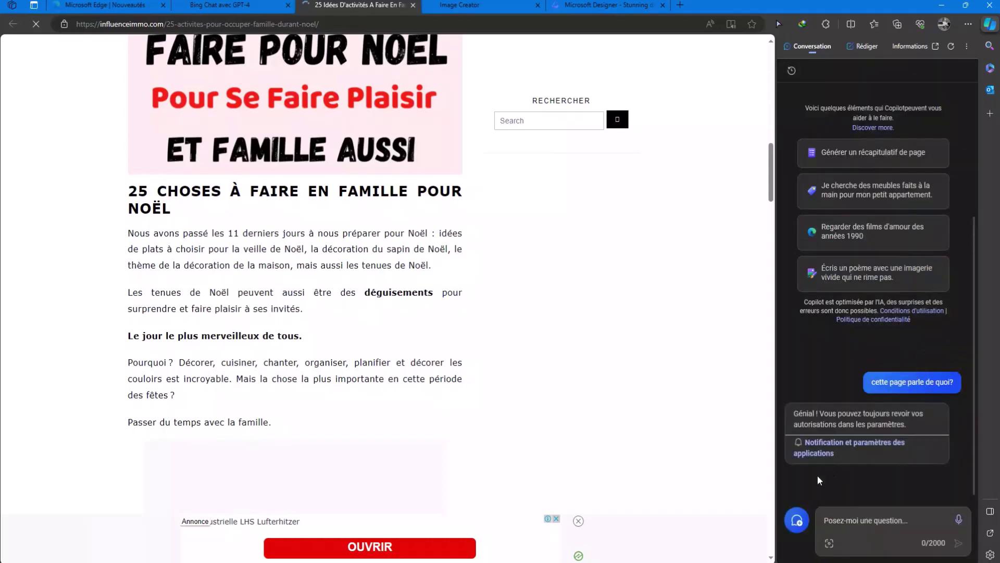
pyautogui.scroll(-15, 340, 460)
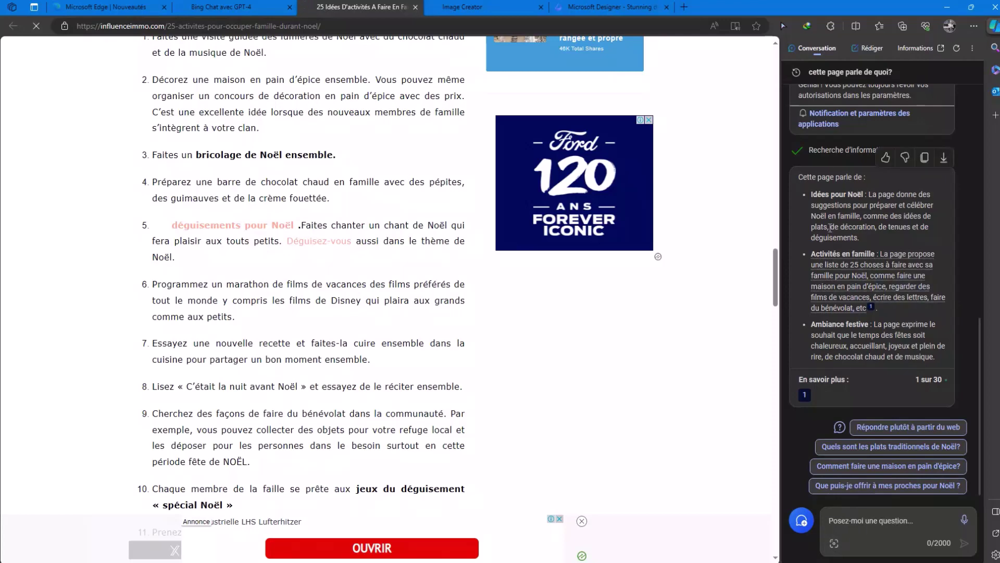
pyautogui.scroll(5, 820, 310)
pyautogui.scroll(5, 820, 308)
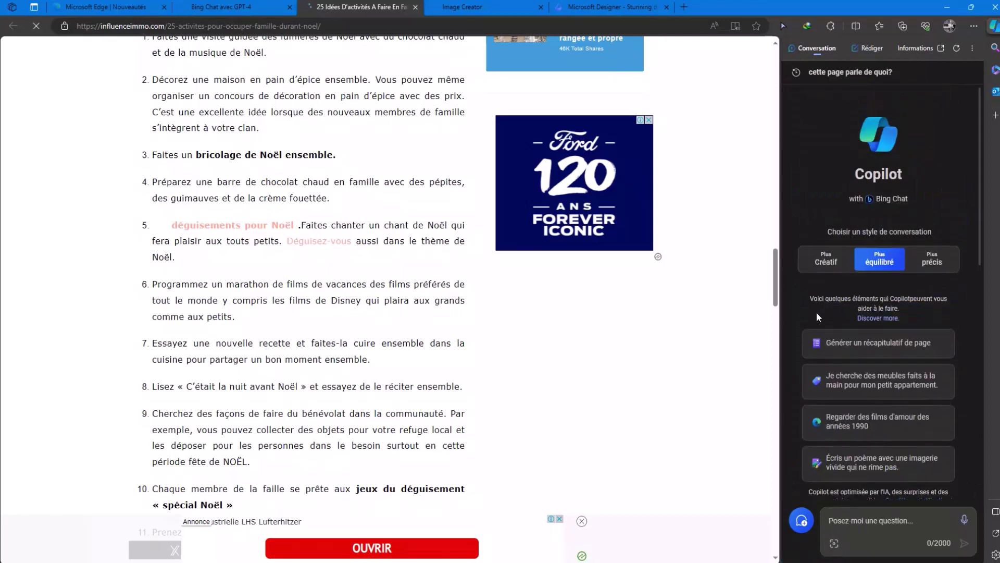
pyautogui.click(857, 355)
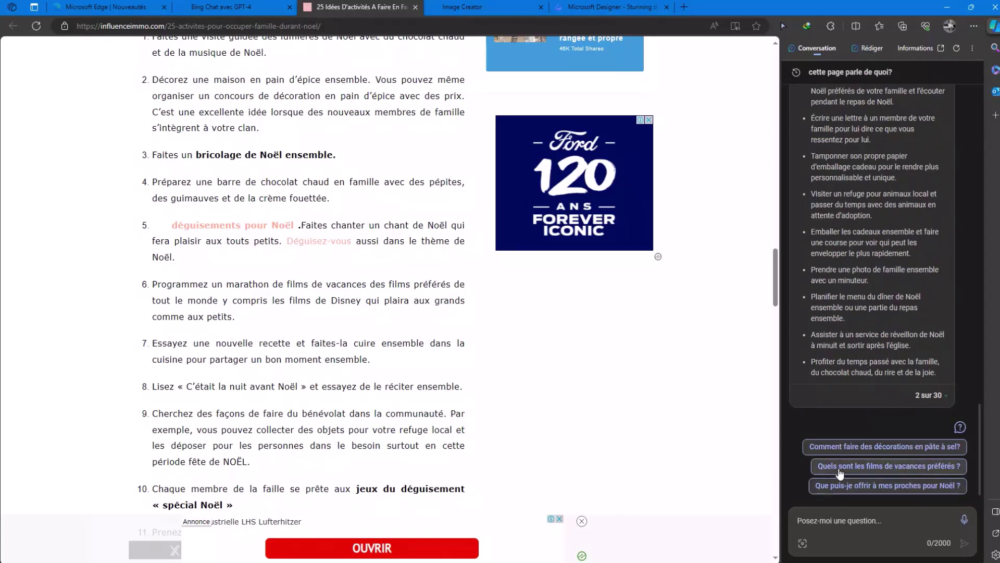
# Step: Request a vivid non-rhyming poem from Copilot, then switch to the Rédiger draft form
pyautogui.scroll(15, 933, 173)
pyautogui.scroll(5, 933, 234)
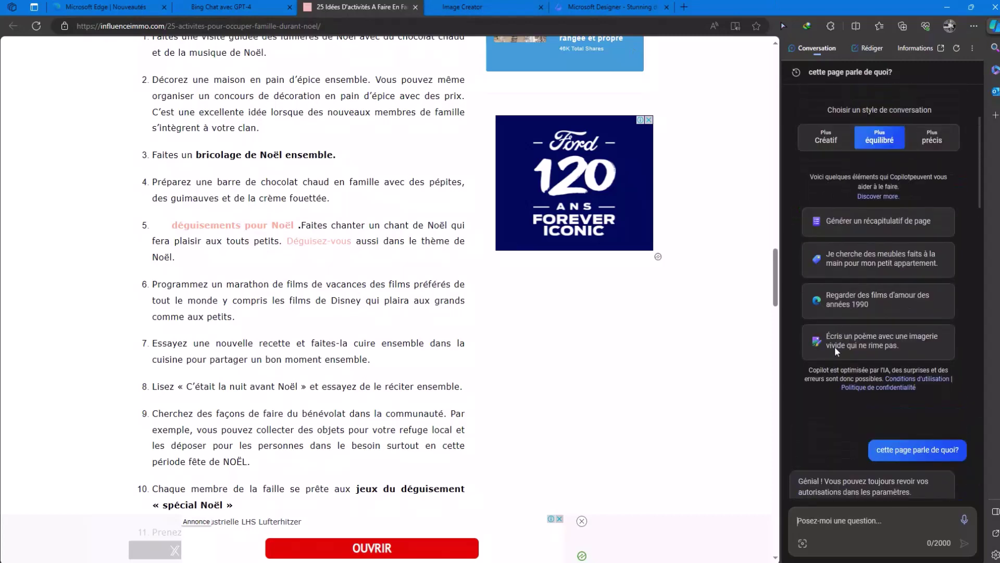
pyautogui.scroll(2, 935, 292)
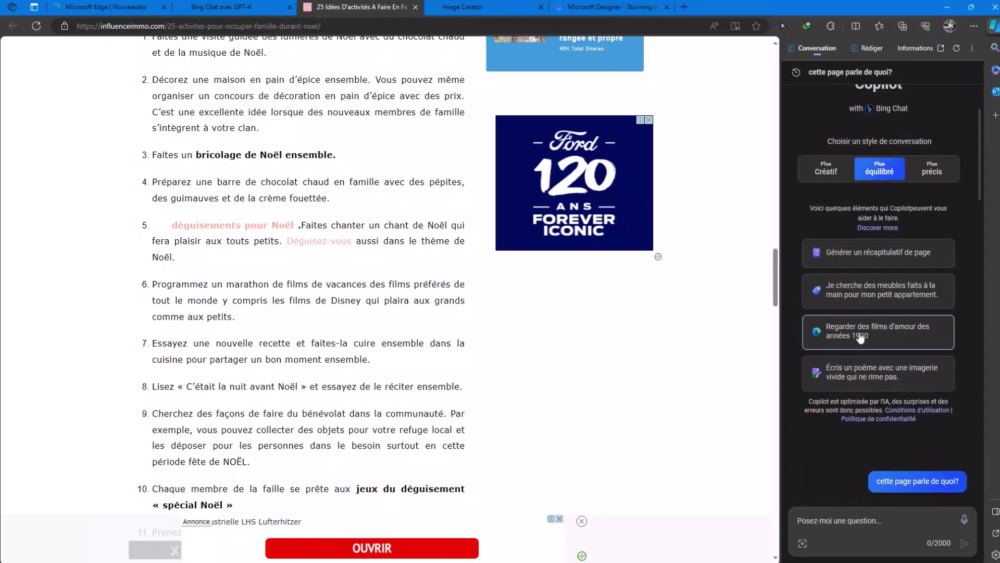
pyautogui.click(880, 378)
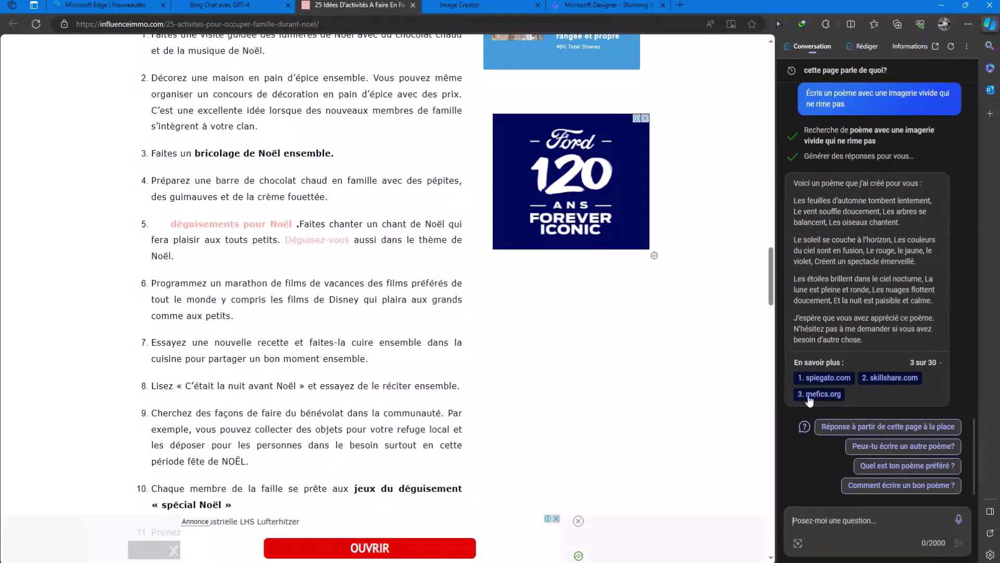
pyautogui.click(870, 48)
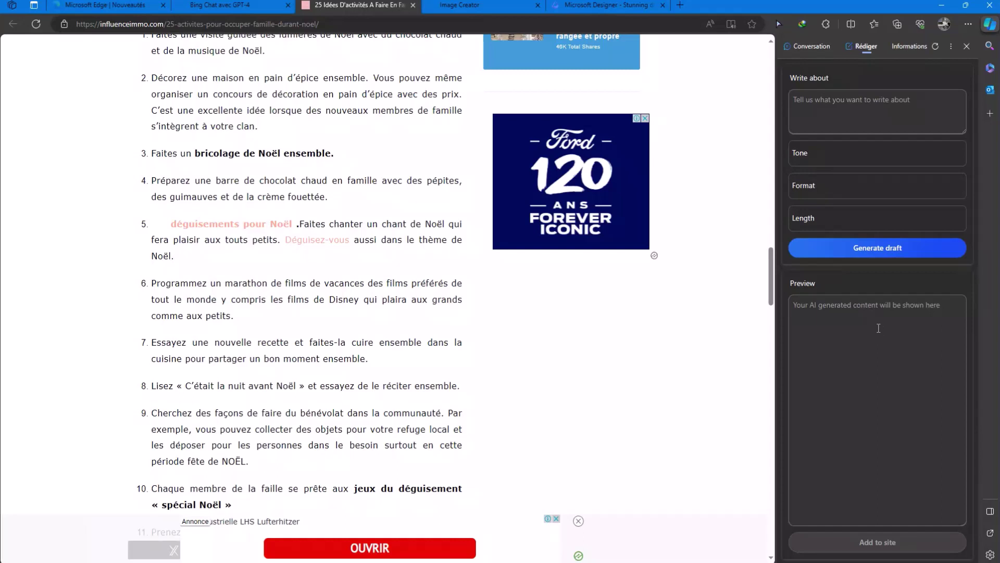
# Step: Generate a Copilot draft about 'christmas song', then return to the Bing Chat tab
pyautogui.click(808, 46)
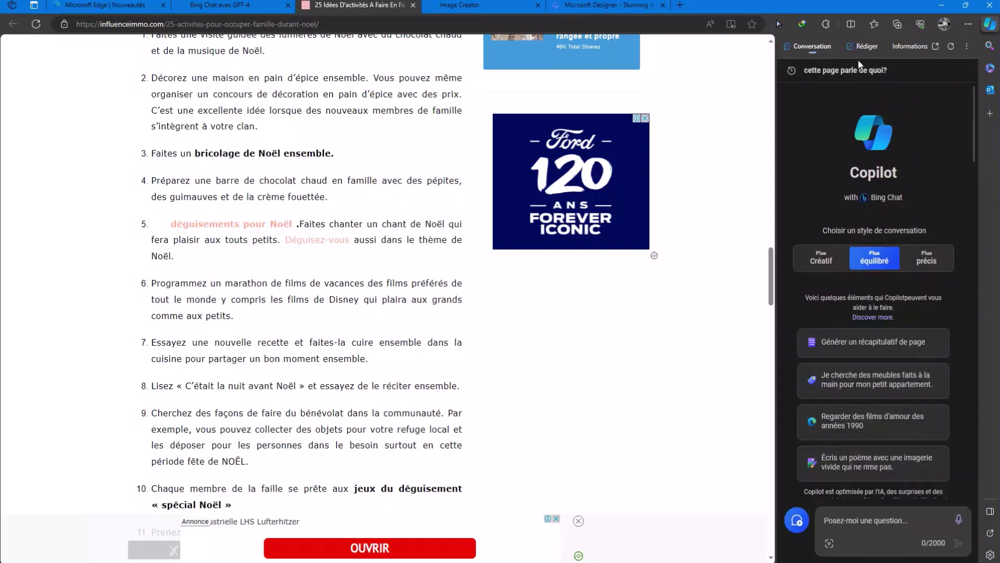
pyautogui.click(866, 47)
pyautogui.click(855, 104)
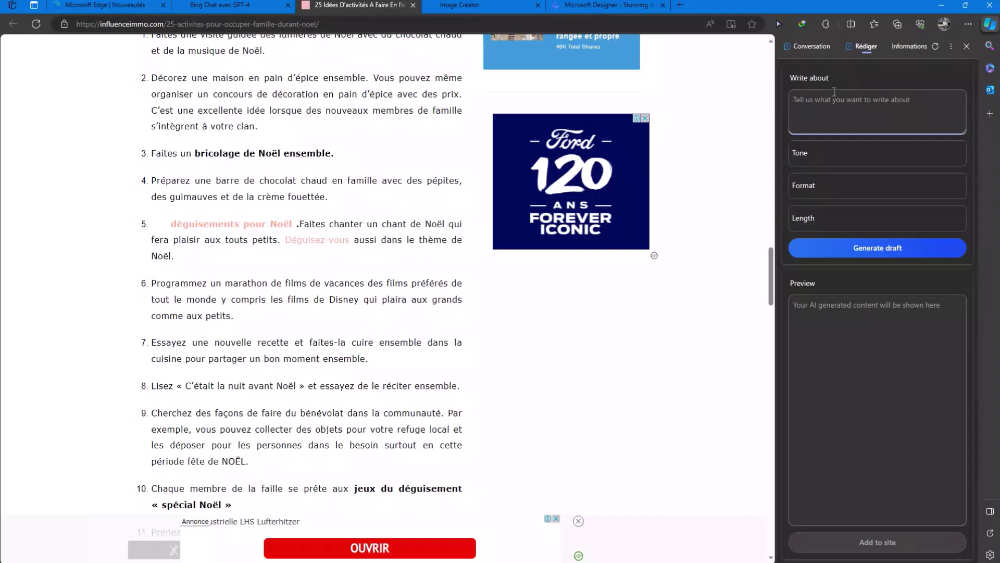
pyautogui.write('chri')
pyautogui.write('stmas')
pyautogui.write(' song')
pyautogui.click(870, 256)
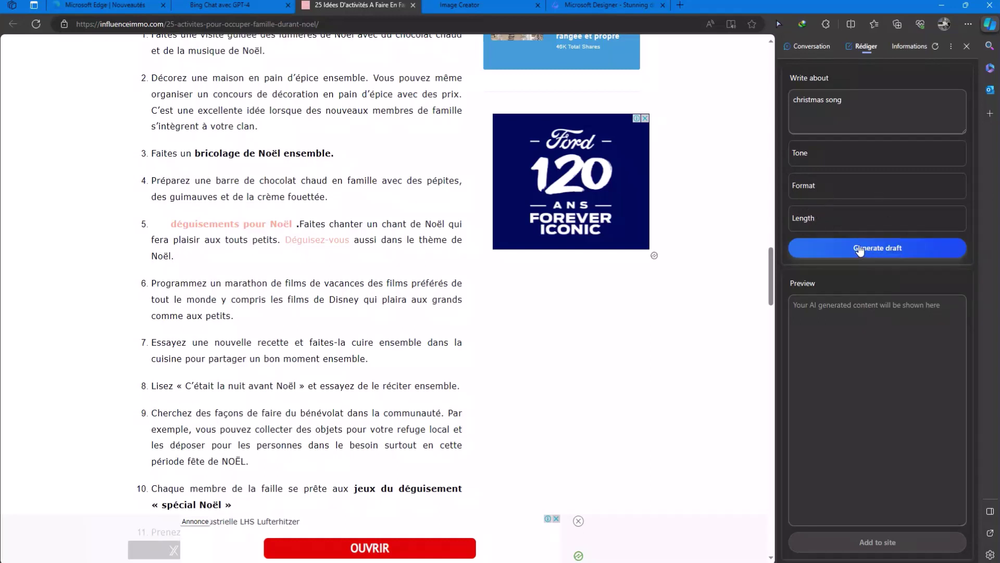
pyautogui.click(820, 50)
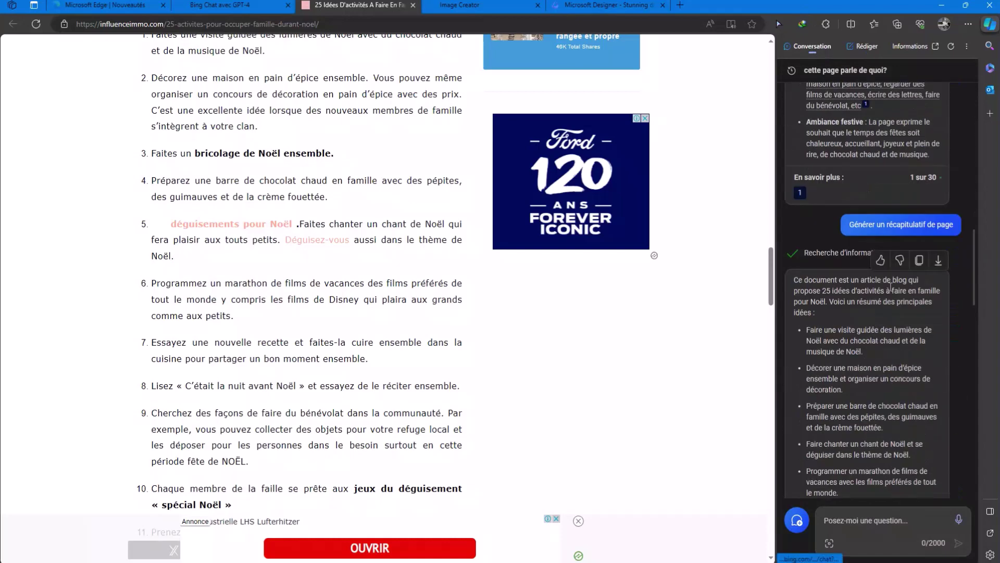
pyautogui.click(211, 6)
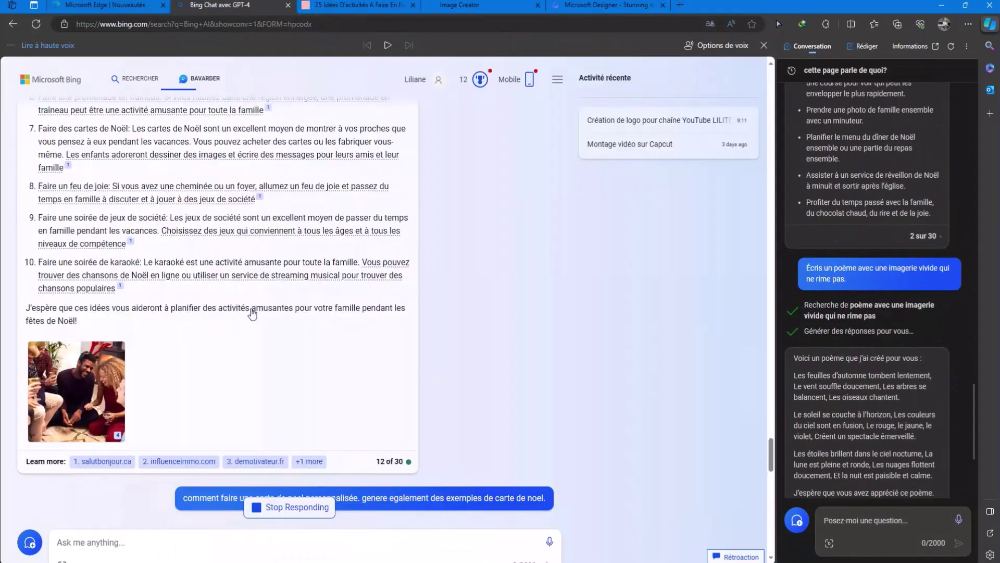